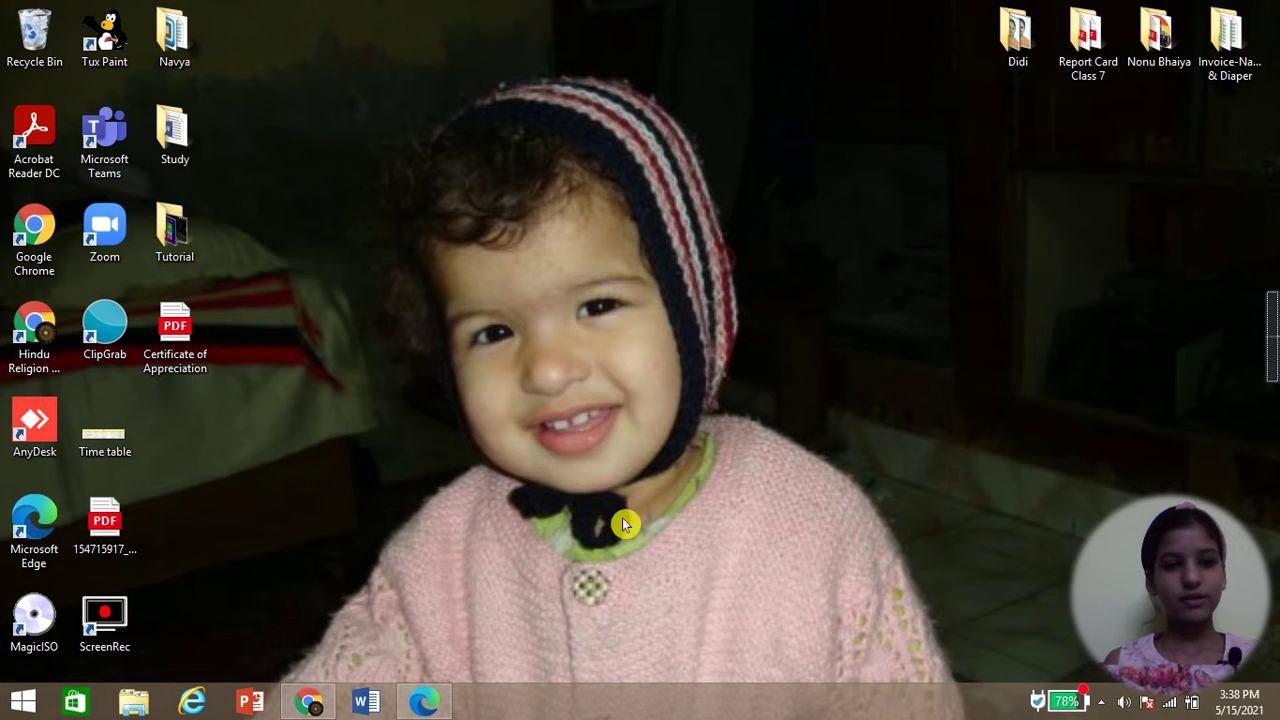
- Review the certificate PDF's wording in the browser, selecting words like Name, without and Outstanding
{"action": "left_click", "coordinate": [425, 703]}
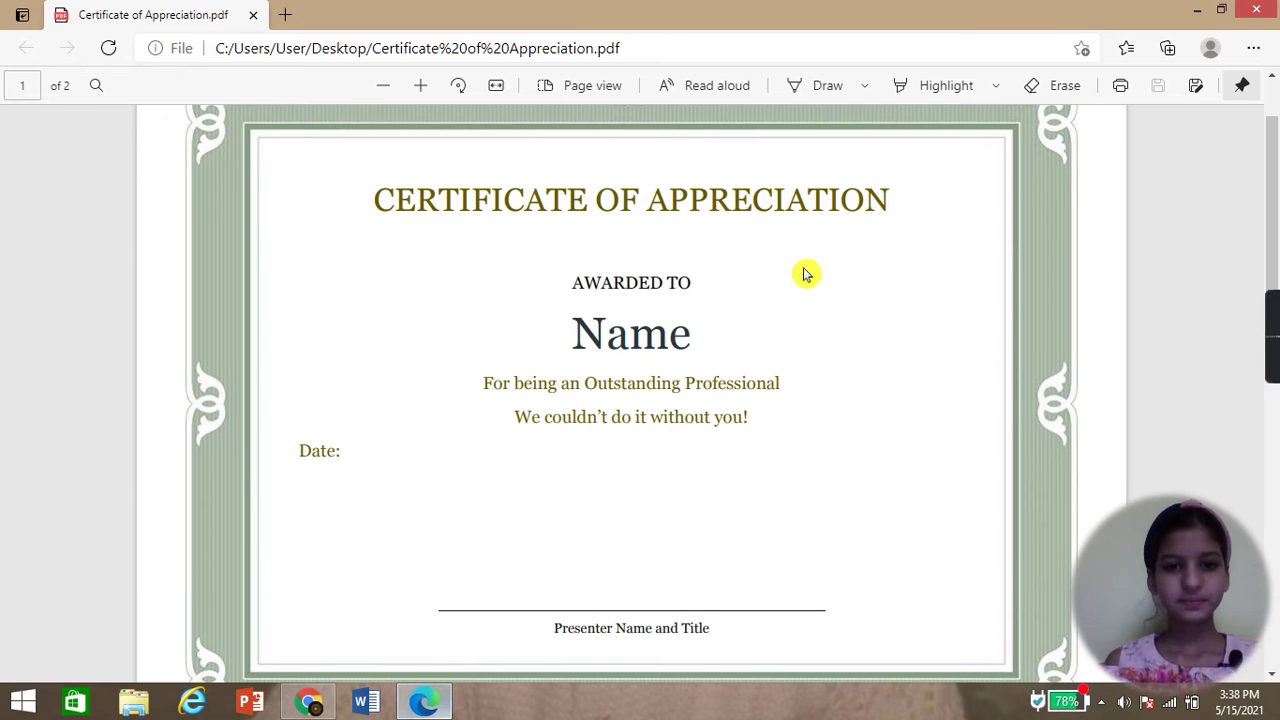
{"action": "double_click", "coordinate": [590, 342]}
{"action": "double_click", "coordinate": [600, 416]}
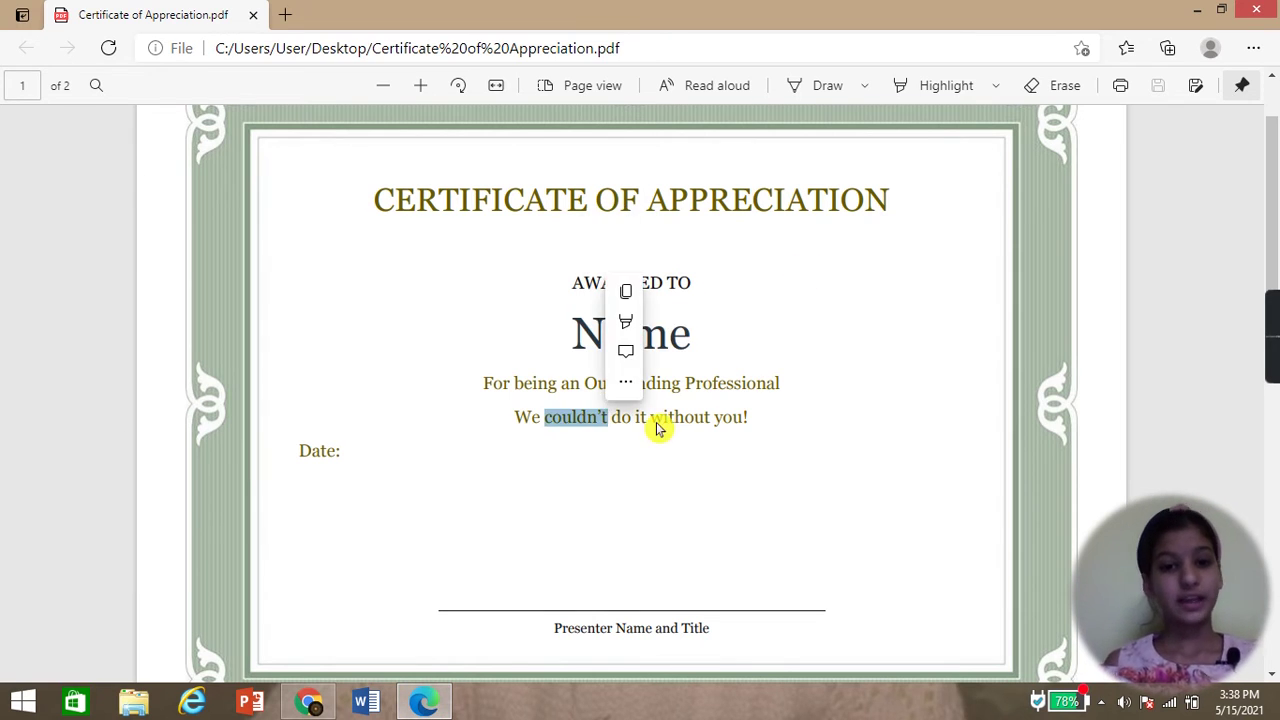
{"action": "left_click", "coordinate": [678, 420]}
{"action": "double_click", "coordinate": [678, 418]}
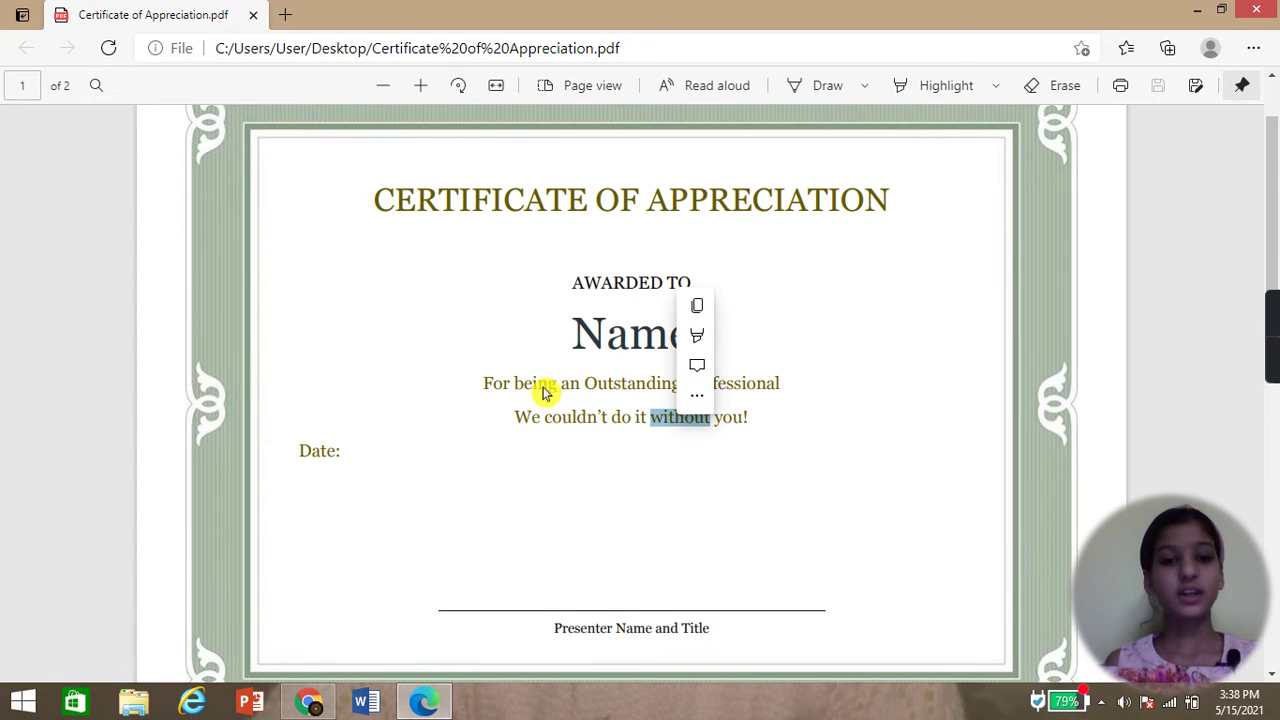
{"action": "double_click", "coordinate": [530, 385]}
{"action": "double_click", "coordinate": [641, 385]}
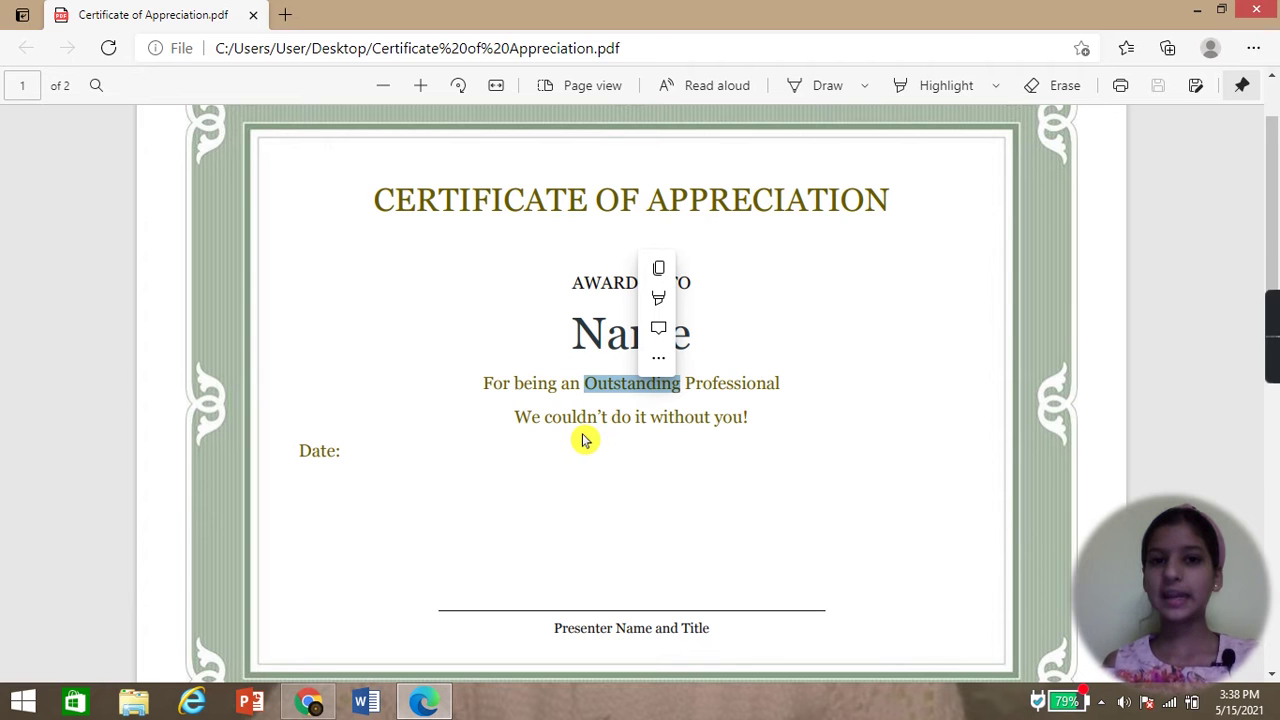
{"action": "left_click", "coordinate": [423, 701]}
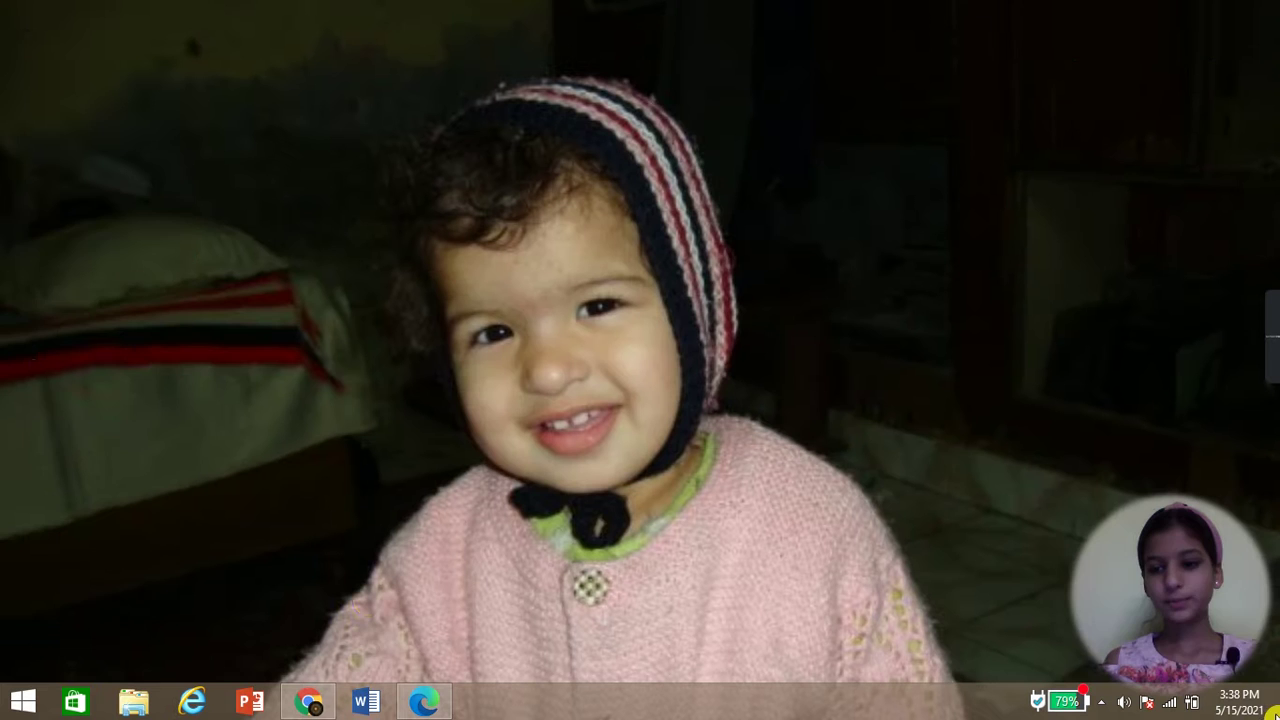
- Drag the Certificate of Appreciation PDF into a restored Word window and scroll to the certificate page
{"action": "left_click", "coordinate": [368, 703]}
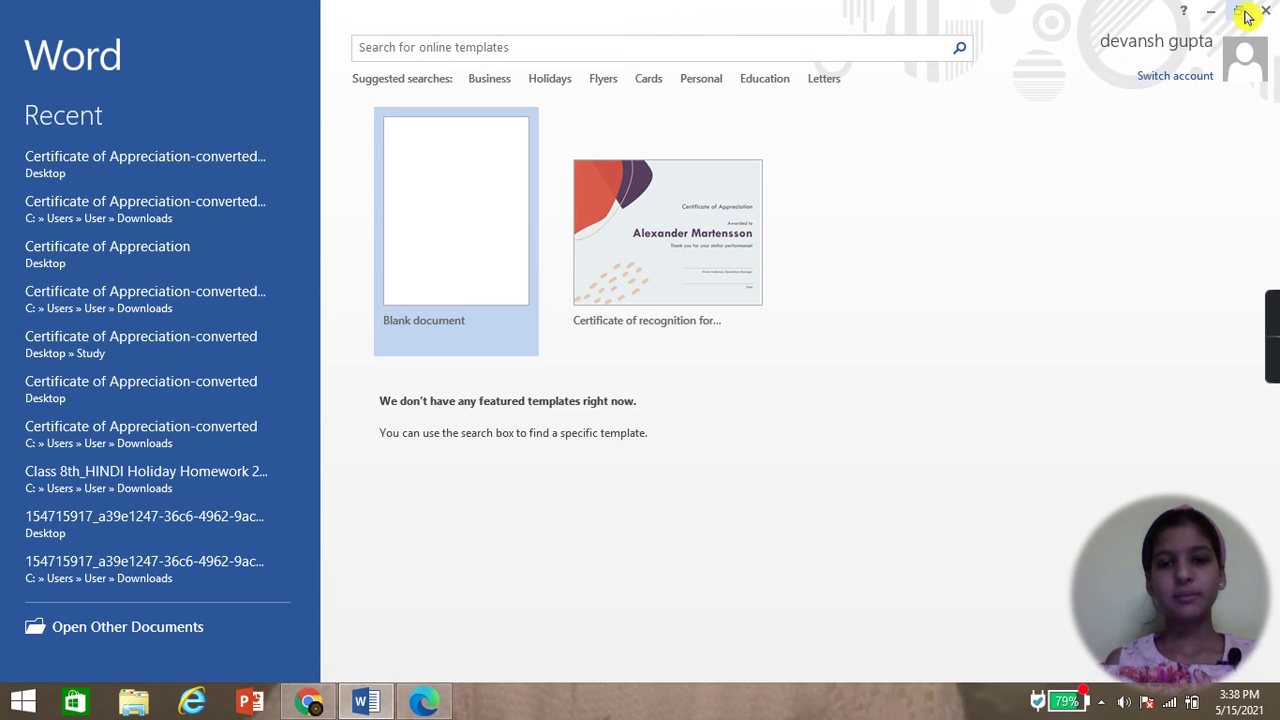
{"action": "left_click", "coordinate": [1245, 14]}
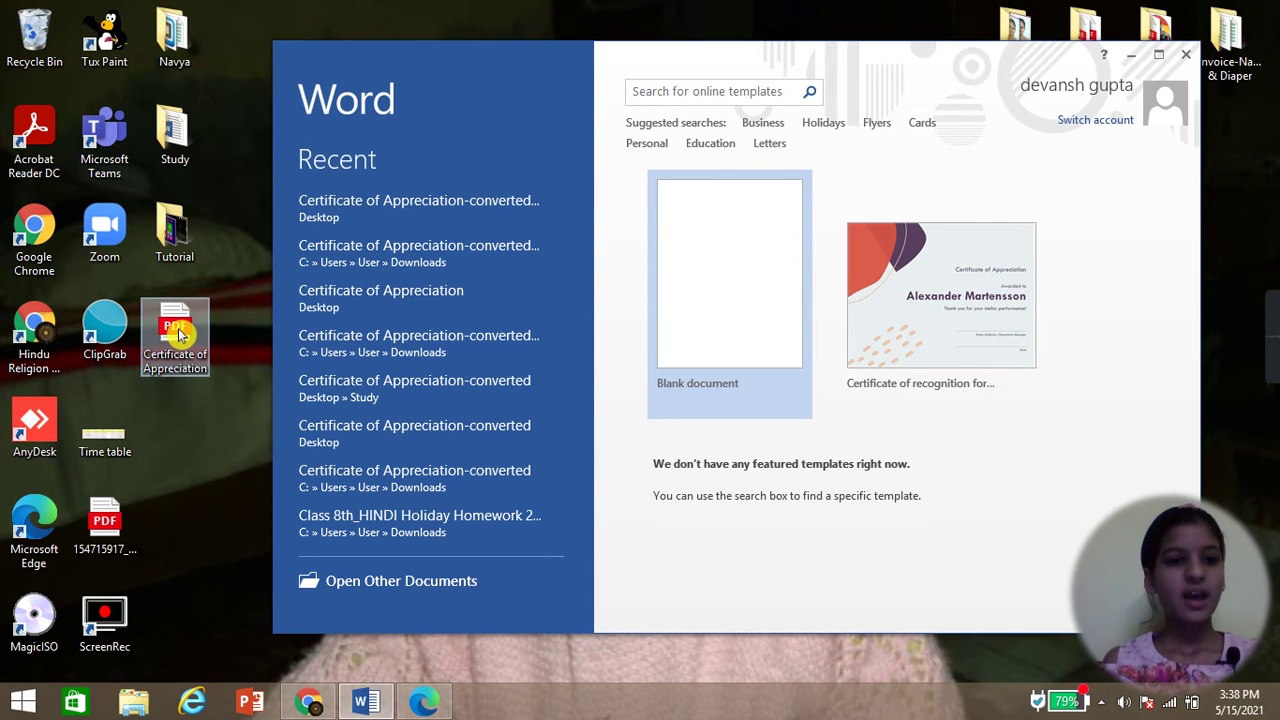
{"action": "left_click_drag", "start_coordinate": [180, 336], "coordinate": [687, 262]}
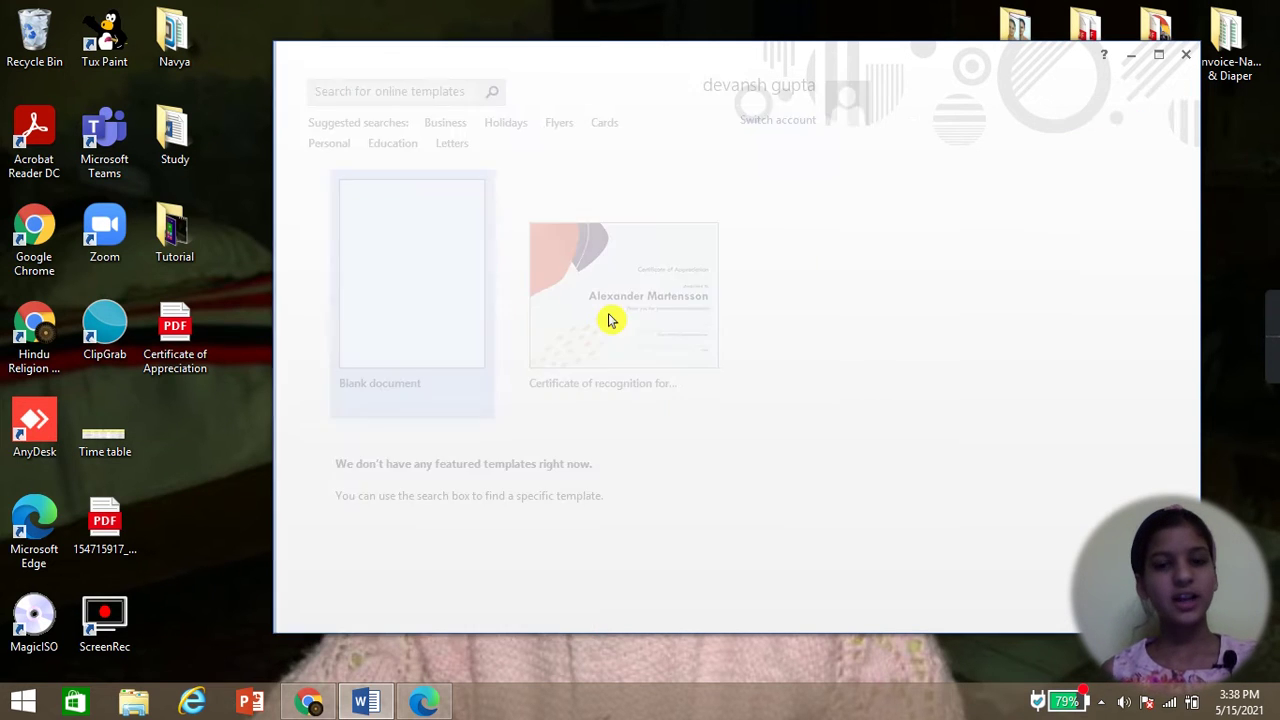
{"action": "scroll", "coordinate": [734, 337], "scroll_direction": "down", "scroll_amount": 8}
{"action": "scroll", "coordinate": [735, 337], "scroll_direction": "down", "scroll_amount": 9}
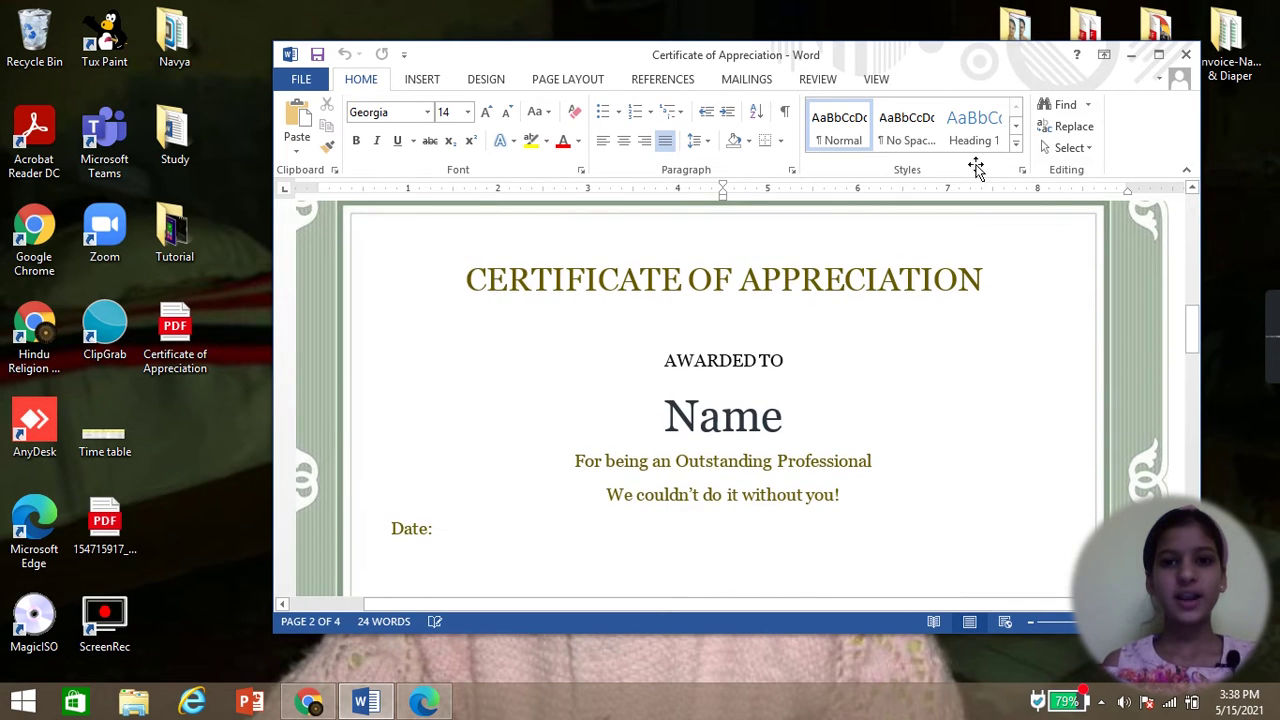
- Maximize Word and place the cursor after Name in the name text box
{"action": "left_click", "coordinate": [1157, 57]}
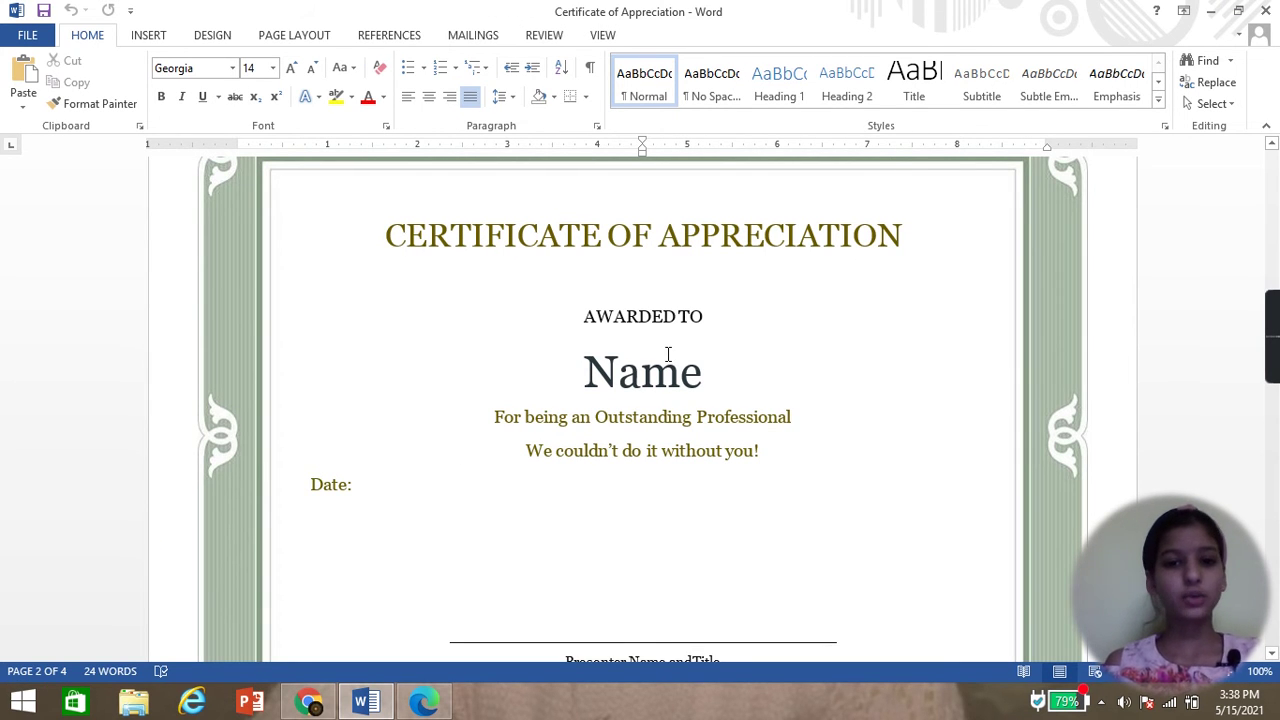
{"action": "scroll", "coordinate": [663, 357], "scroll_direction": "down", "scroll_amount": 2}
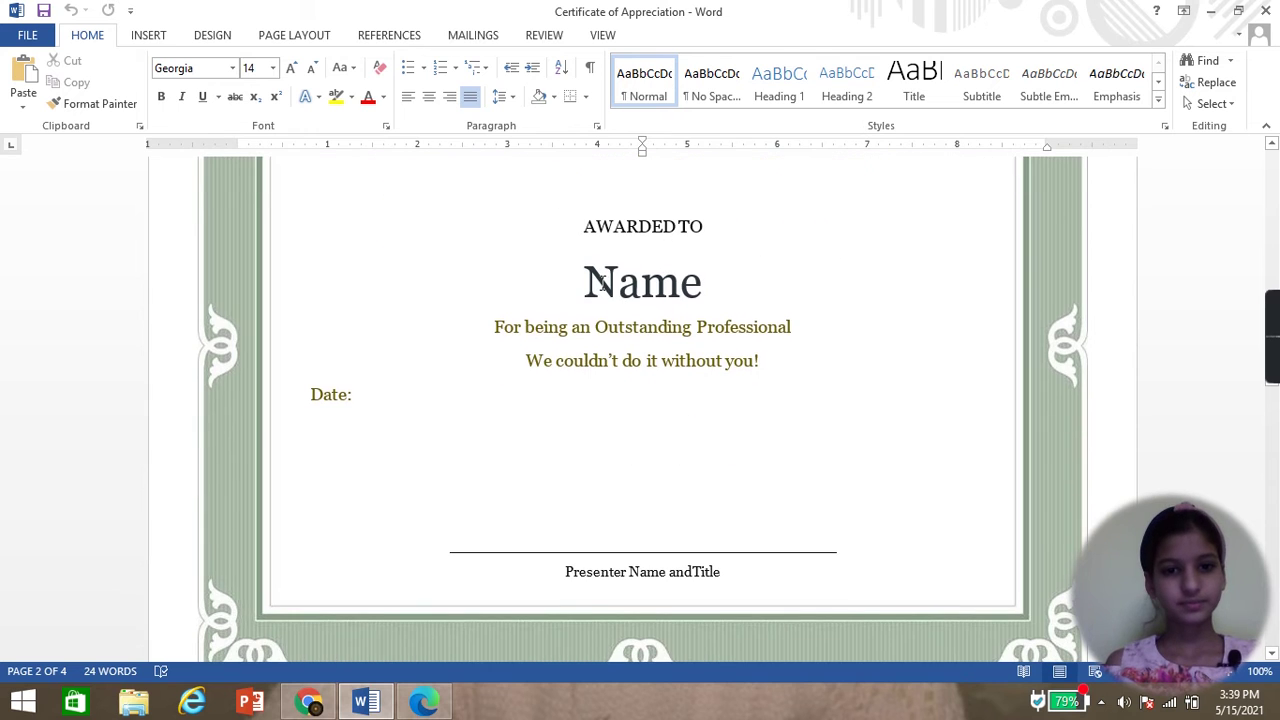
{"action": "left_click", "coordinate": [597, 283]}
{"action": "left_click", "coordinate": [708, 285]}
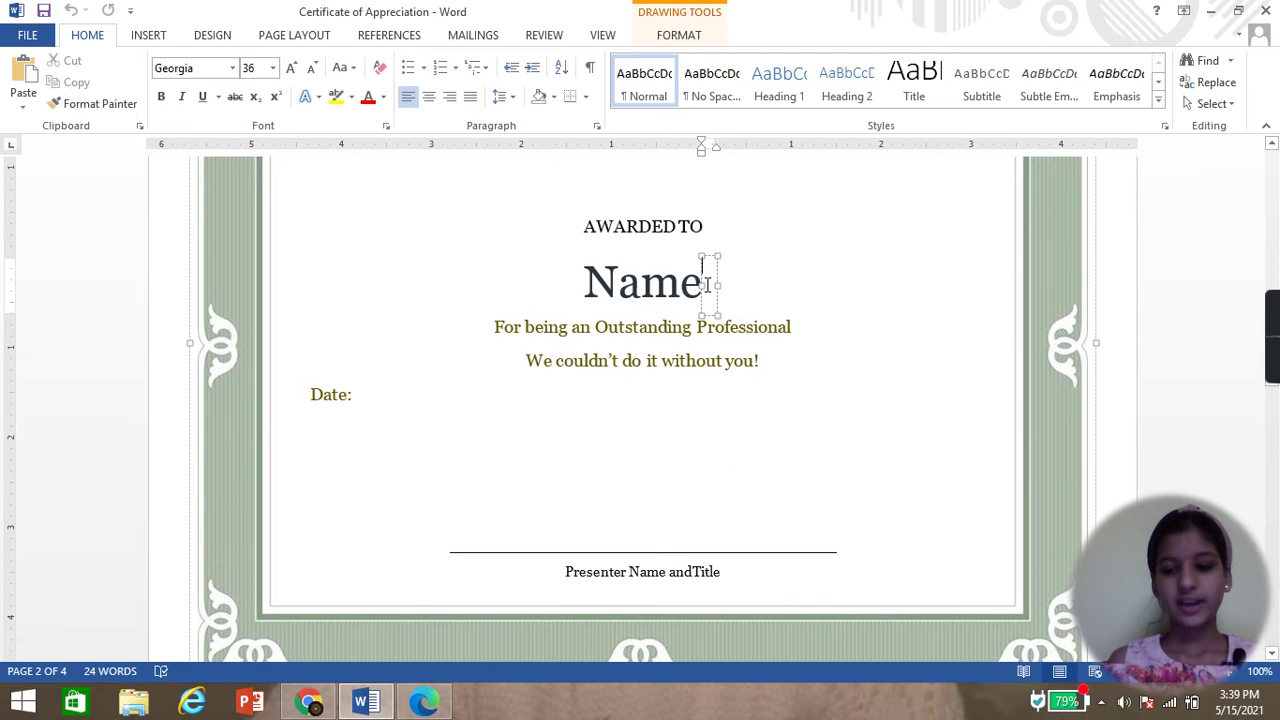
- Replace the Name placeholder with the recipient's name in capitals, then widen and re-center its box
{"action": "left_click", "coordinate": [703, 286]}
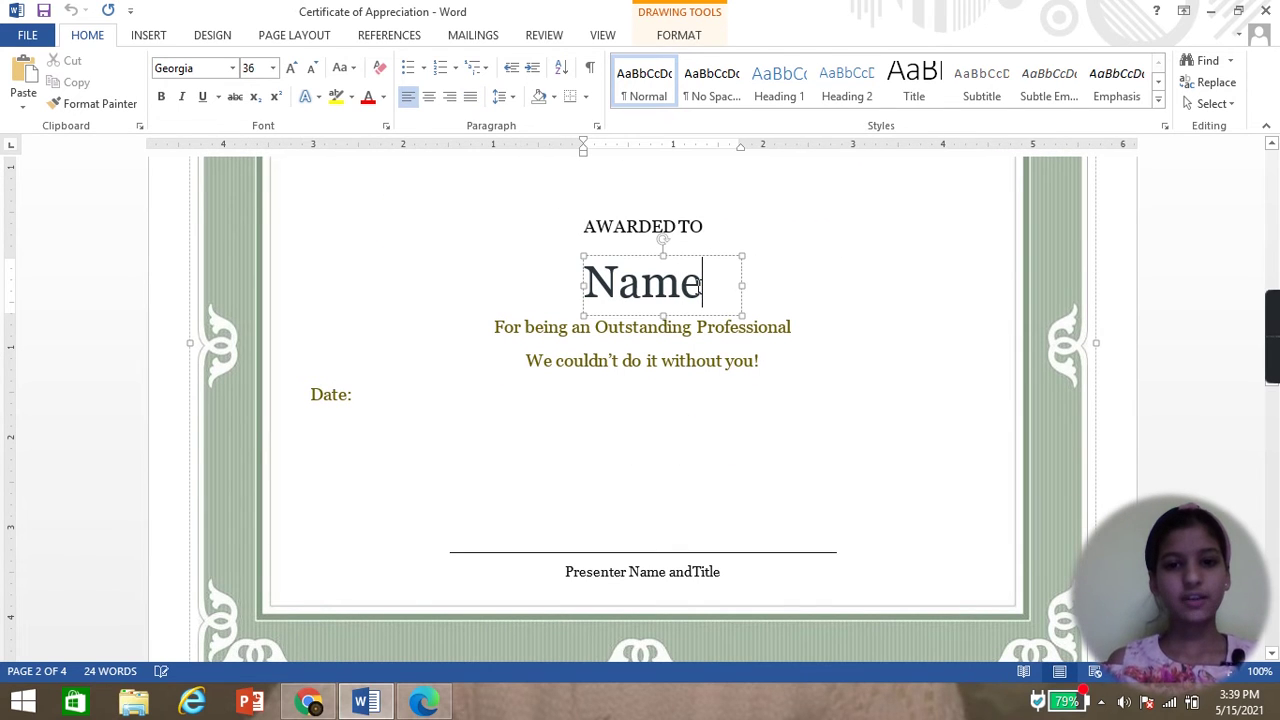
{"action": "key", "text": "BackSpace"}
{"action": "key", "text": "BackSpace"}
{"action": "key", "text": "BackSpace"}
{"action": "key", "text": "Caps_Lock"}
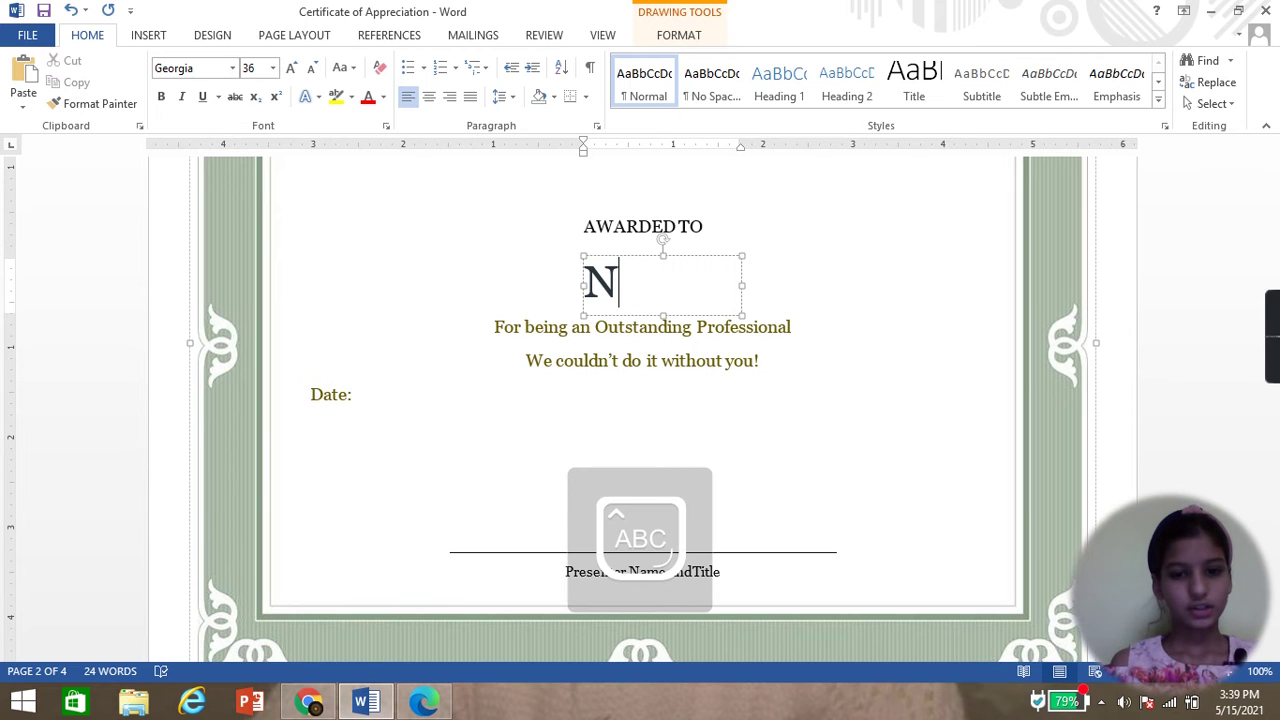
{"action": "type", "text": "AVYA"}
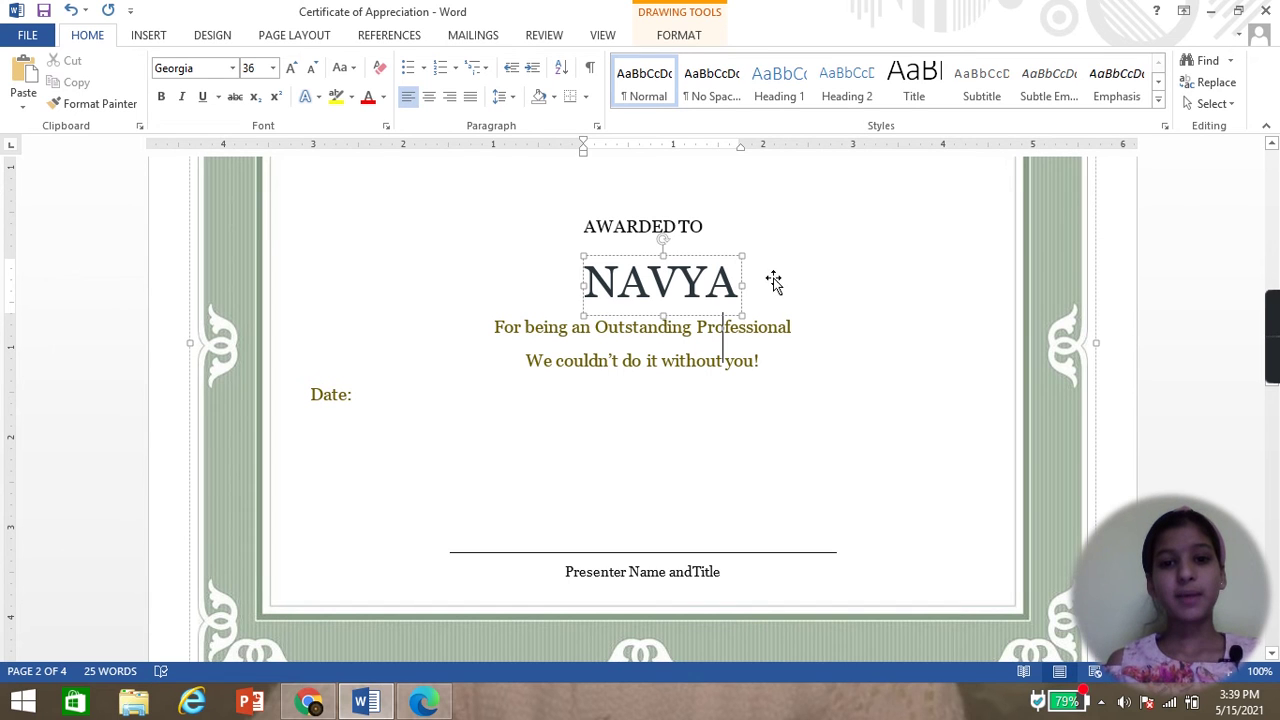
{"action": "left_click_drag", "start_coordinate": [740, 284], "coordinate": [984, 281]}
{"action": "left_click_drag", "start_coordinate": [586, 294], "coordinate": [471, 303]}
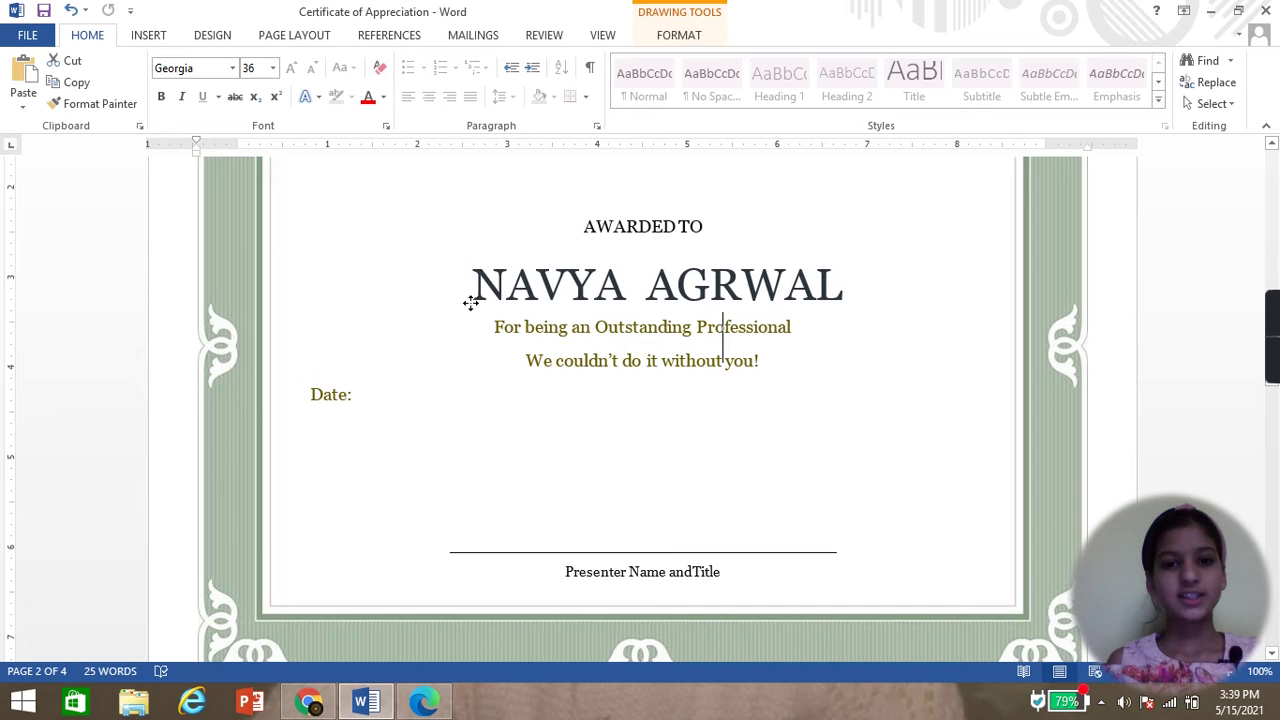
- Insert the missing A between G and R in the recipient's surname
{"action": "left_click", "coordinate": [555, 260]}
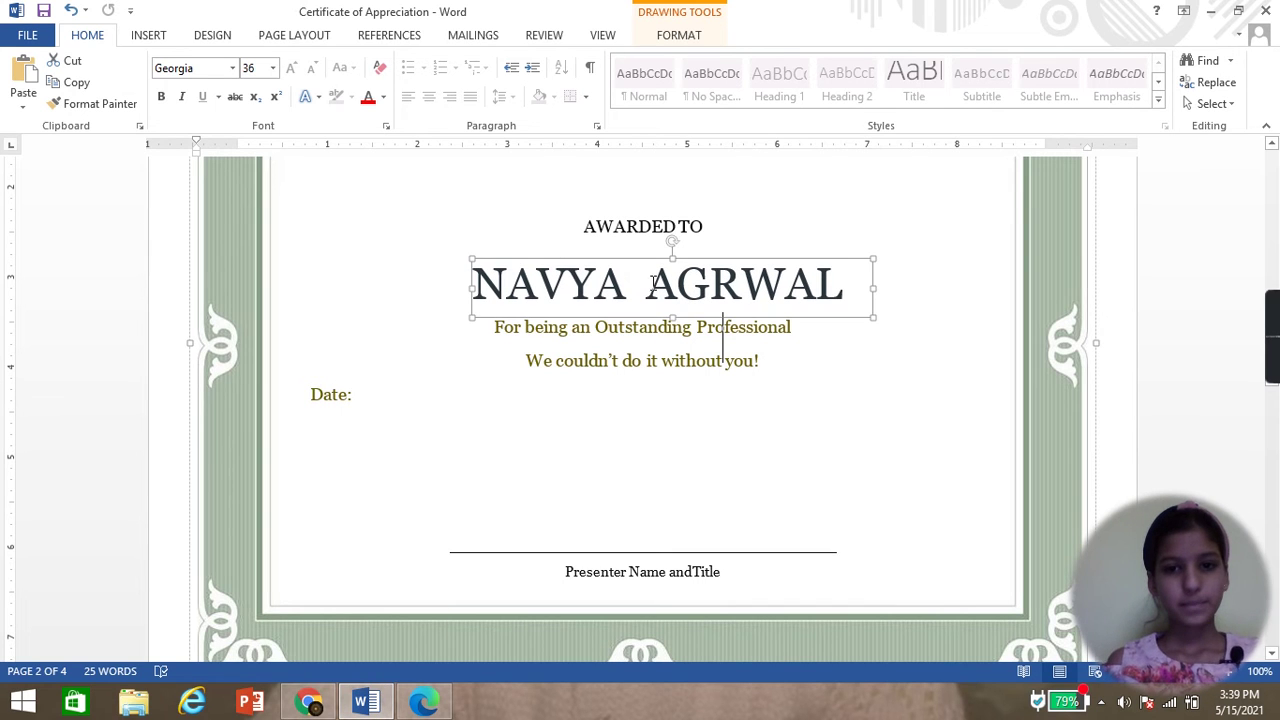
{"action": "left_click", "coordinate": [716, 284]}
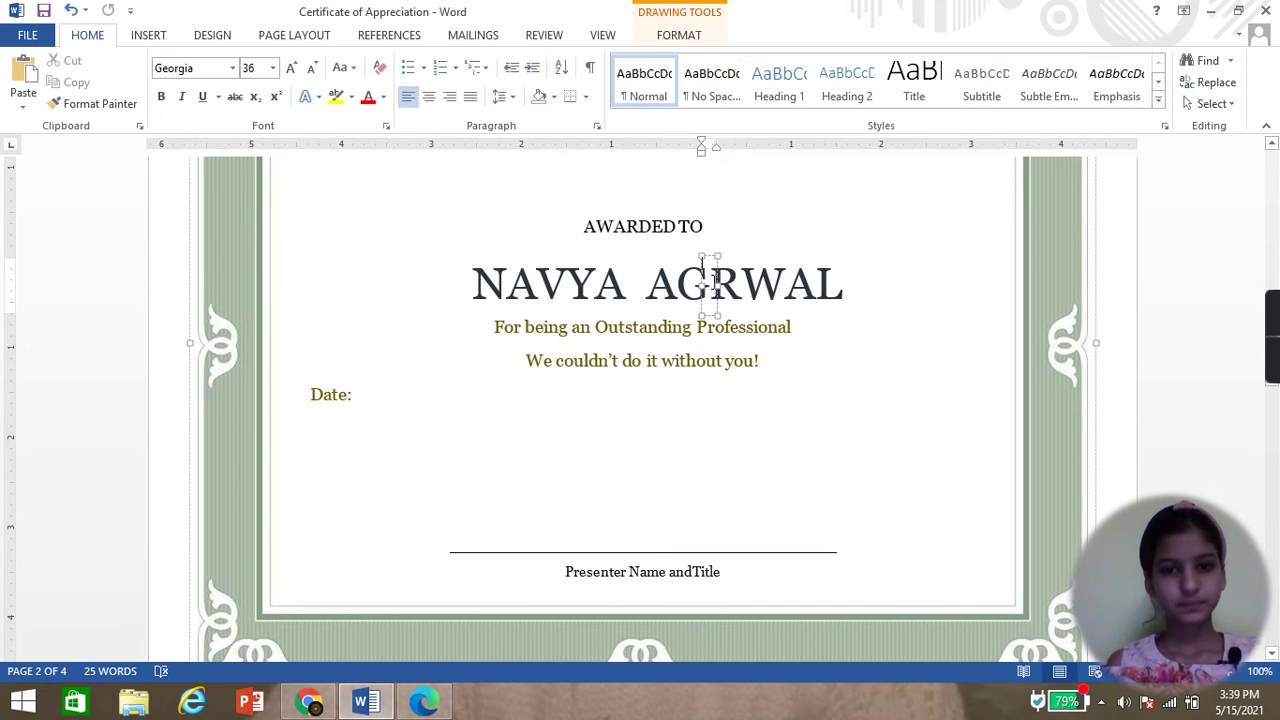
{"action": "left_click", "coordinate": [706, 285]}
{"action": "left_click", "coordinate": [720, 286]}
{"action": "left_click", "coordinate": [722, 285]}
{"action": "left_click", "coordinate": [729, 285]}
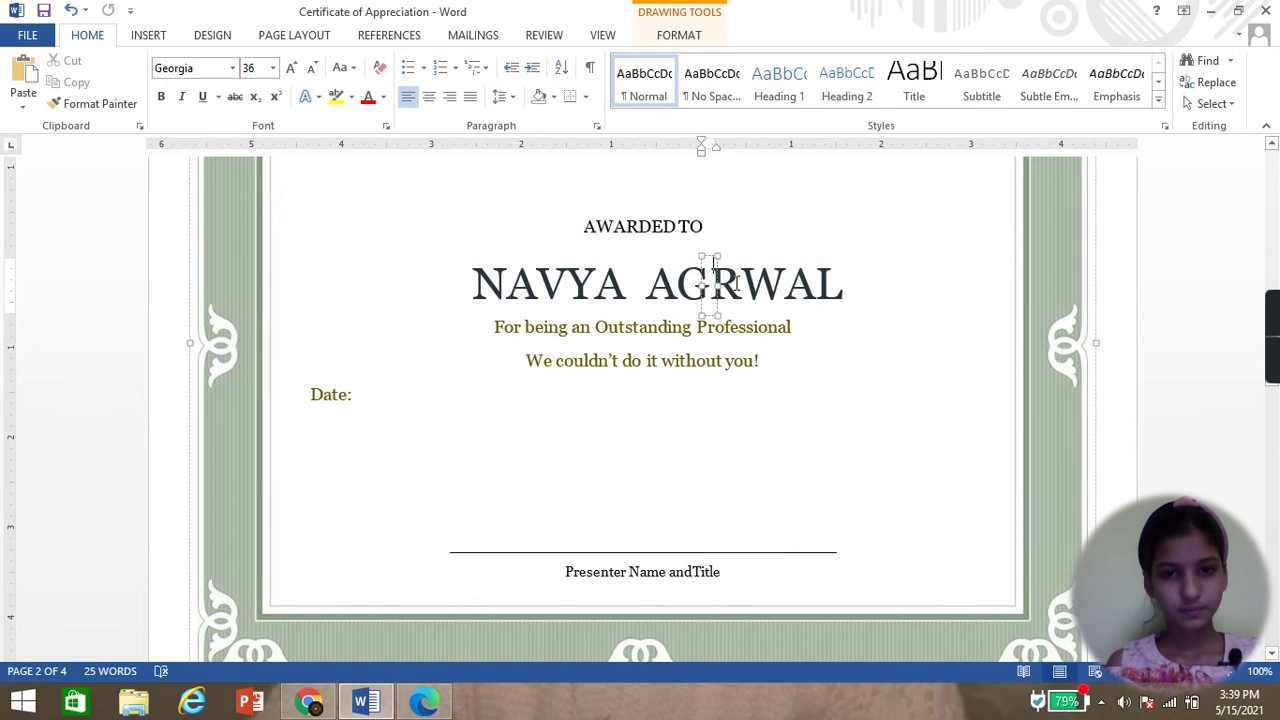
{"action": "left_click", "coordinate": [776, 215]}
{"action": "left_click", "coordinate": [711, 285]}
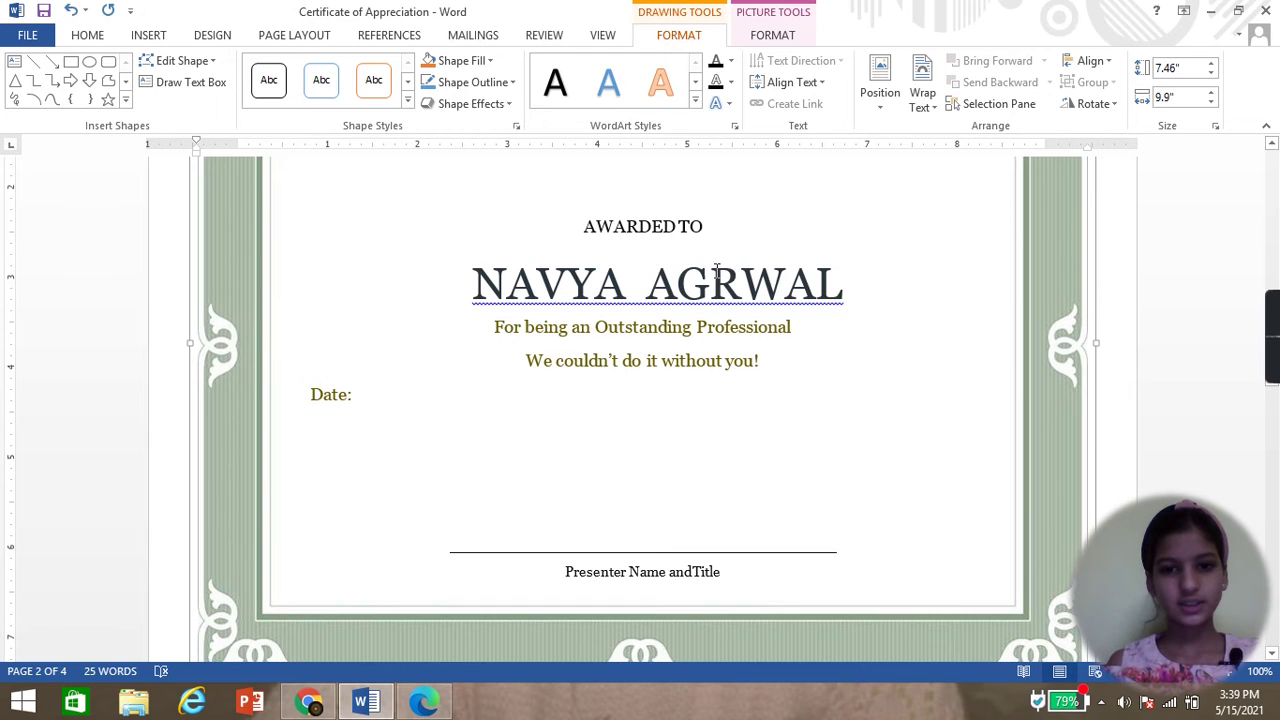
{"action": "type", "text": "A"}
{"action": "left_click", "coordinate": [788, 356]}
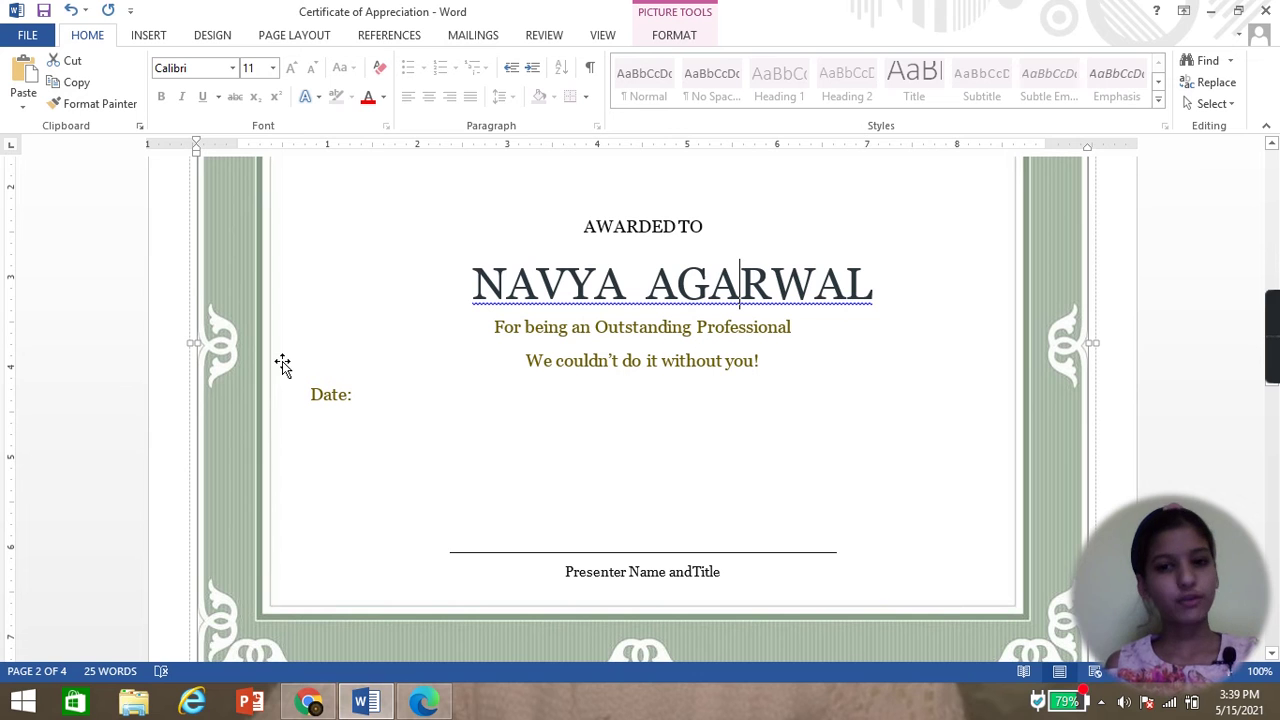
- Check the spelling against the original PDF in Edge, then show the desktop
{"action": "left_click", "coordinate": [423, 702]}
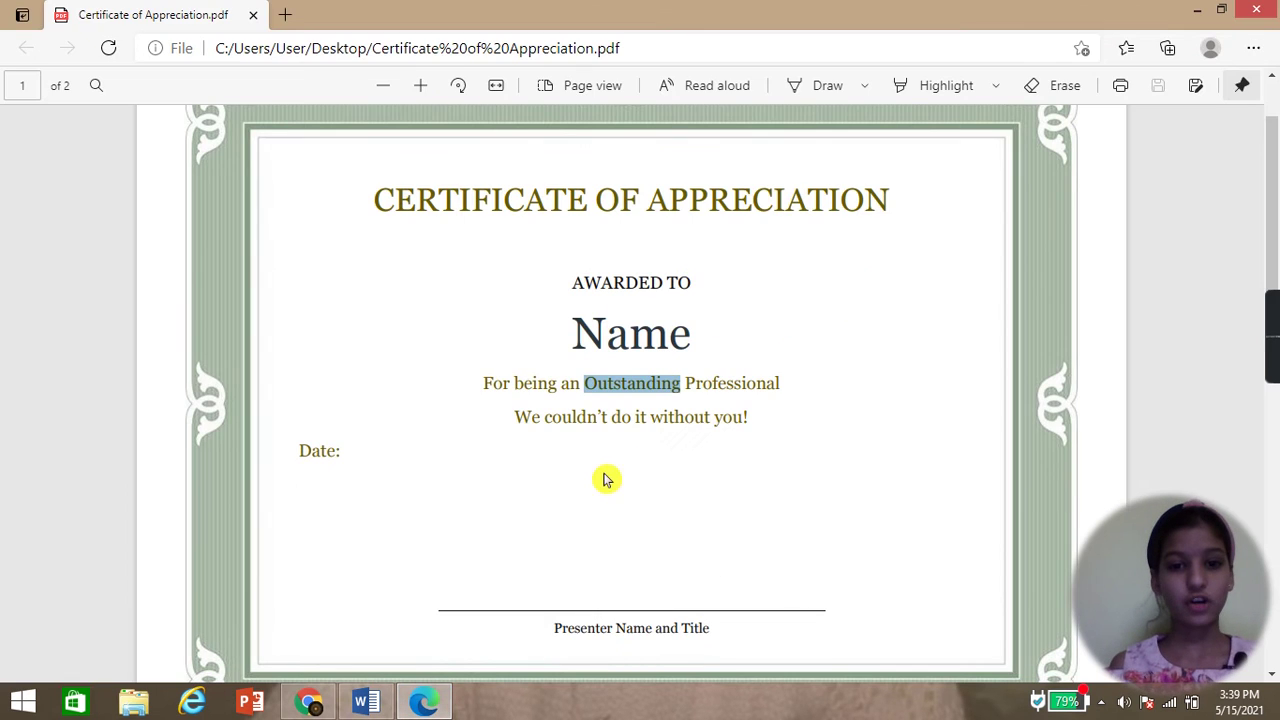
{"action": "left_click", "coordinate": [366, 702]}
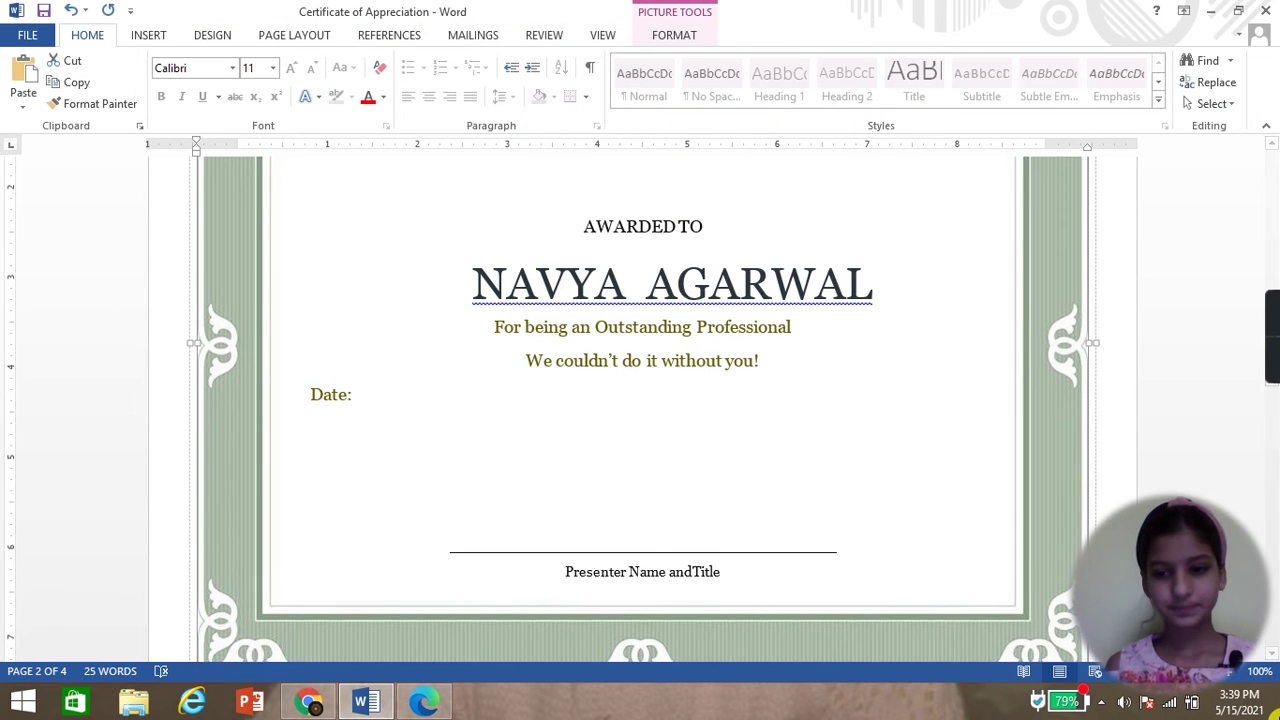
{"action": "key", "text": "super+d"}
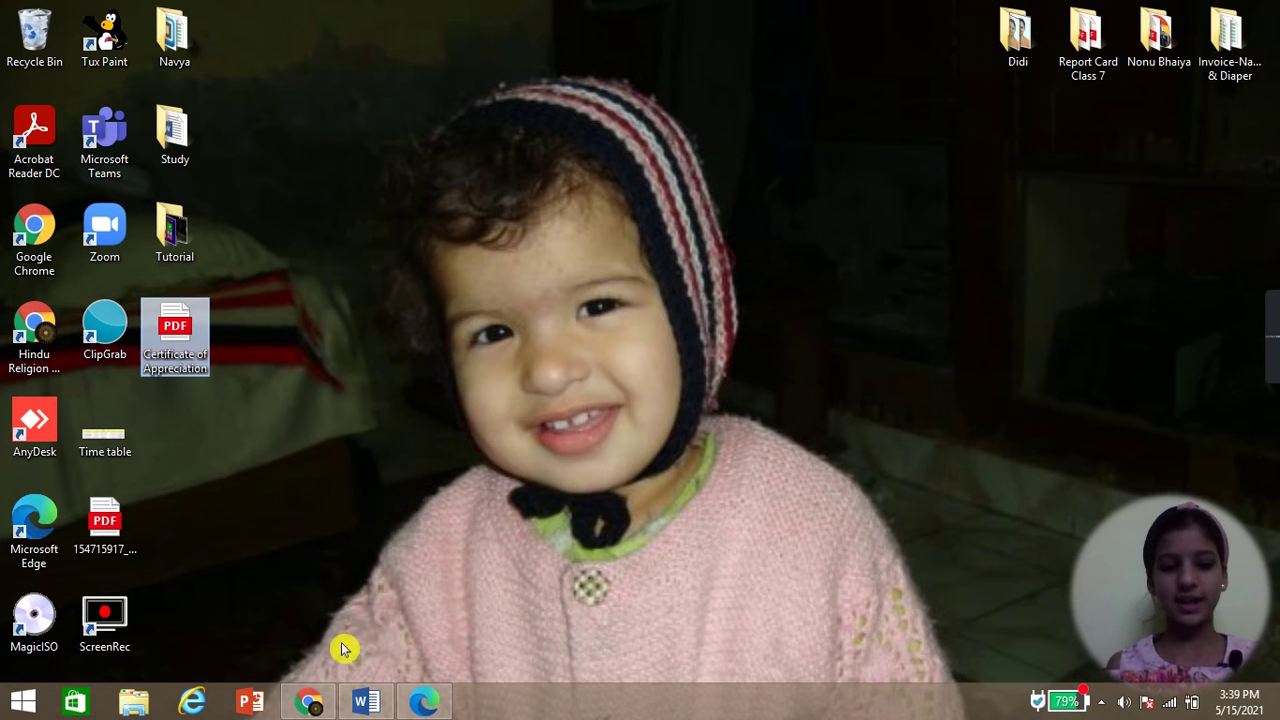
- Load Smallpdf's PDF to Word converter in Chrome via the 'small' address-bar suggestion
{"action": "left_click", "coordinate": [318, 706]}
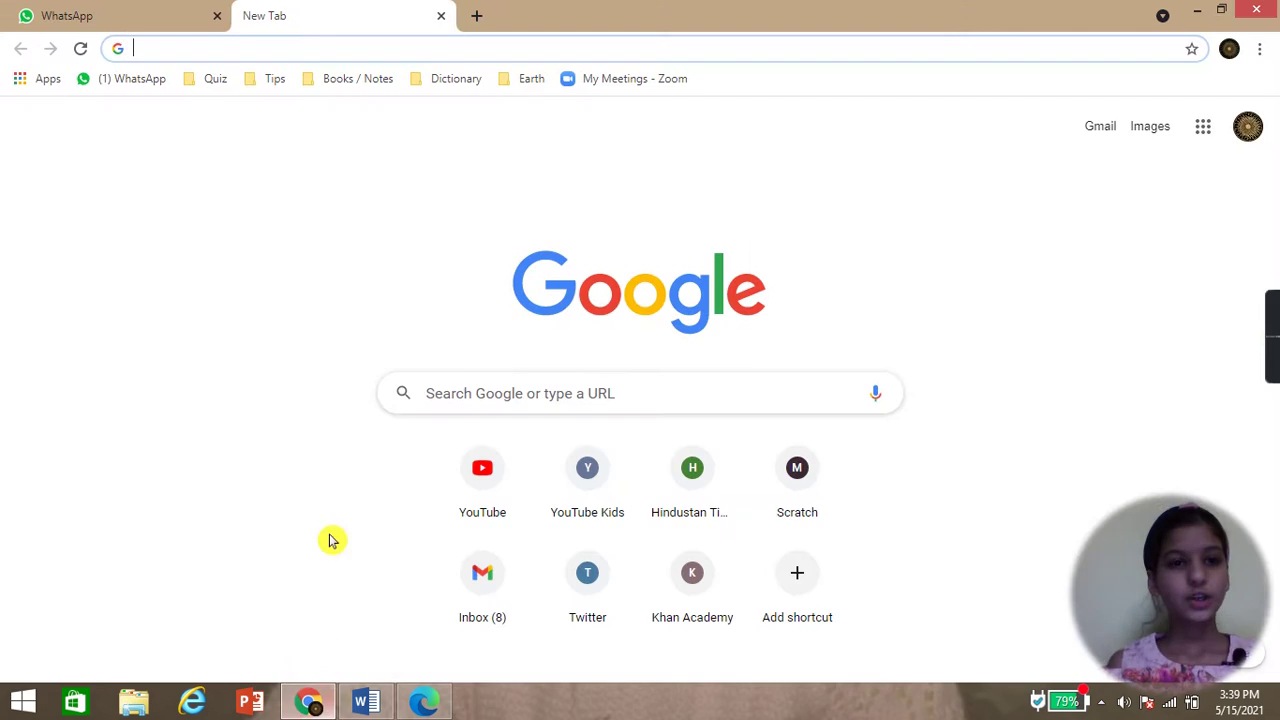
{"action": "type", "text": "SMALL"}
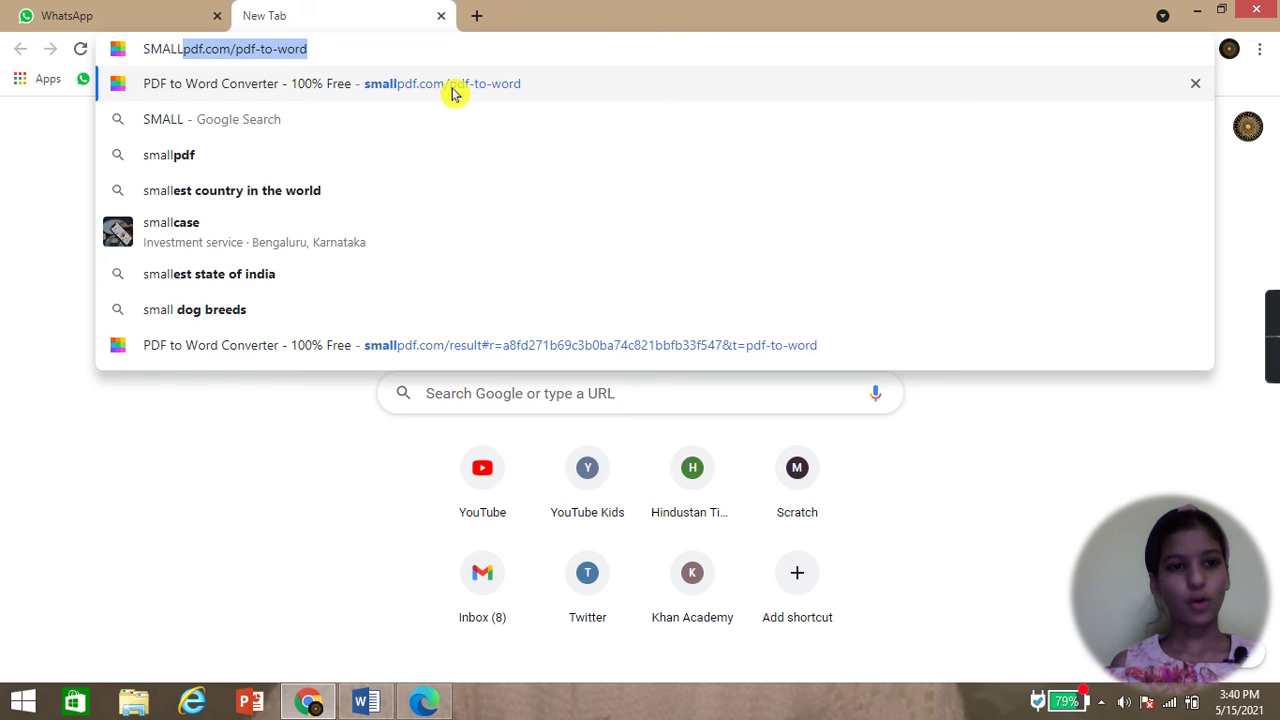
{"action": "left_click", "coordinate": [607, 452]}
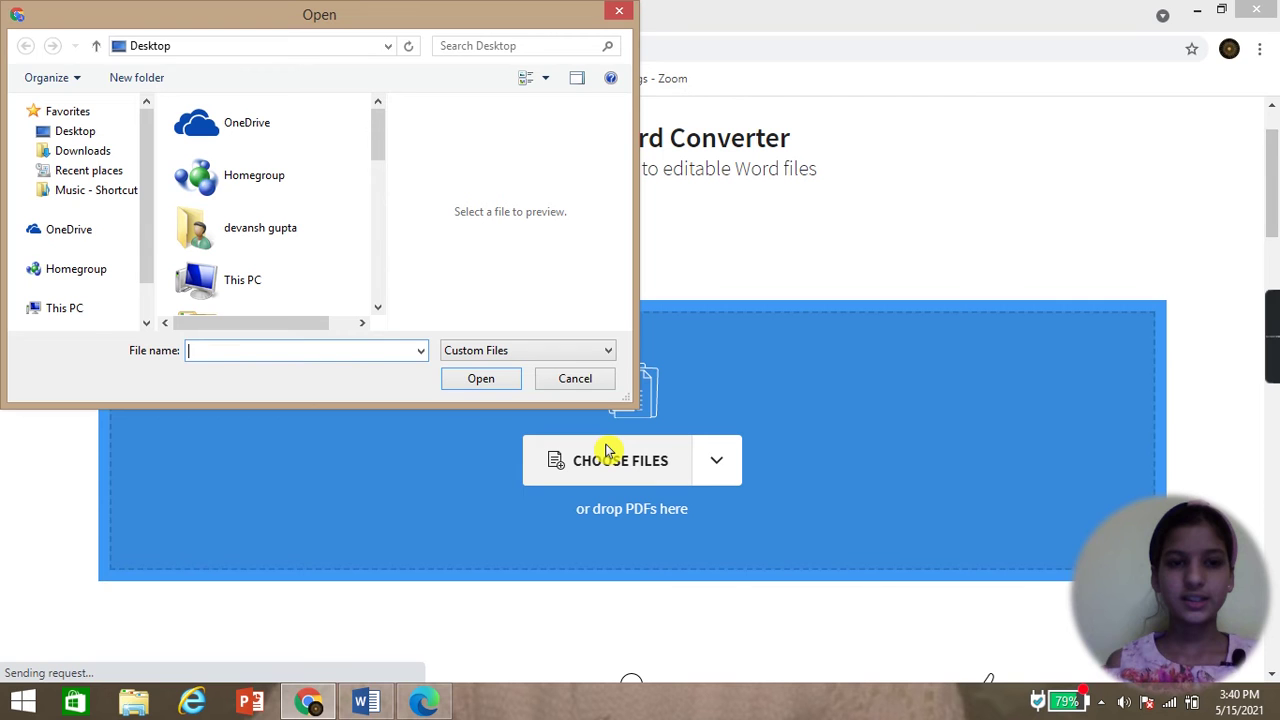
- Upload Certificate of Appreciation.pdf, convert it with Convert to Word, and download the .docx
{"action": "type", "text": "CERT"}
{"action": "left_click", "coordinate": [257, 366]}
{"action": "left_click", "coordinate": [478, 380]}
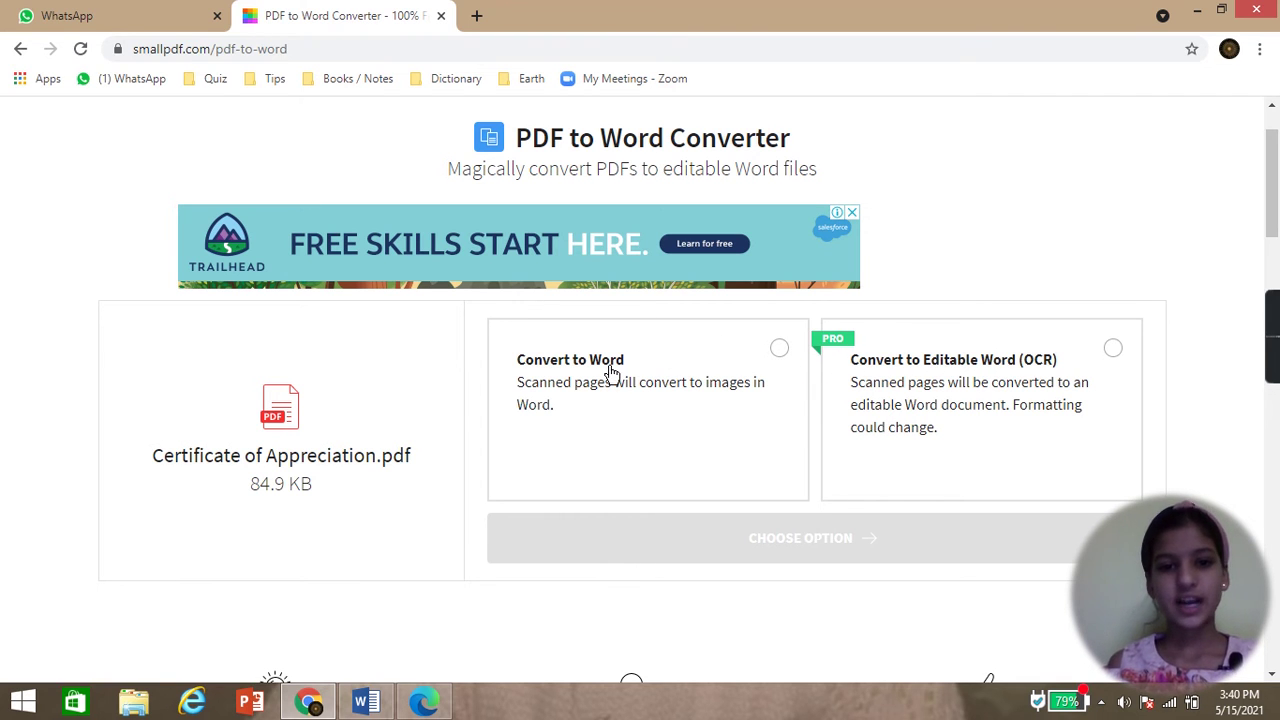
{"action": "left_click", "coordinate": [641, 477]}
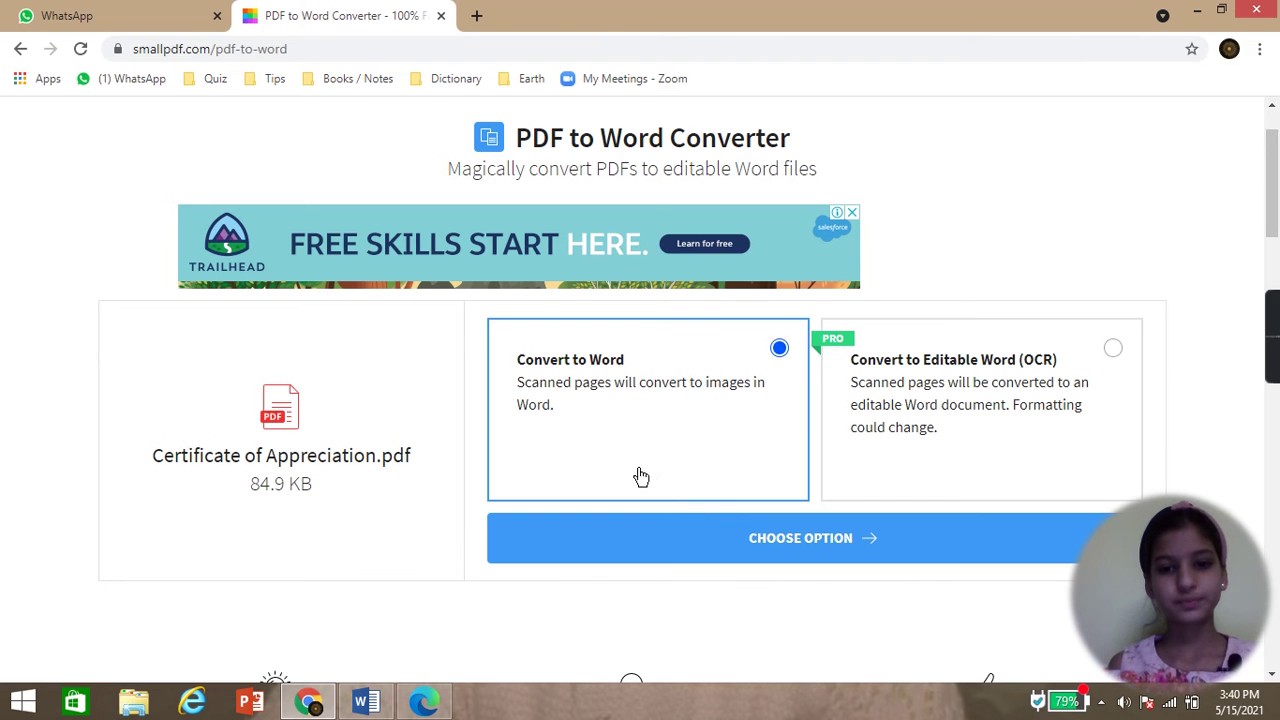
{"action": "left_click", "coordinate": [723, 534]}
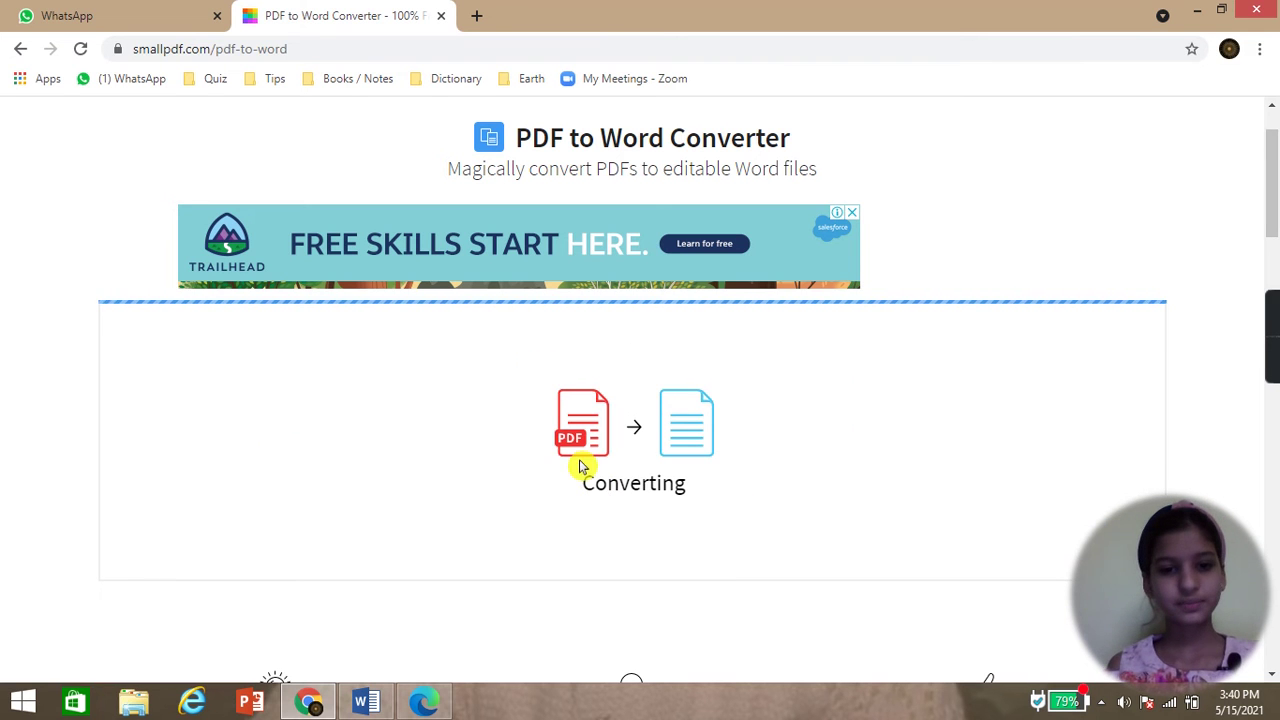
{"action": "scroll", "coordinate": [583, 465], "scroll_direction": "down", "scroll_amount": 1}
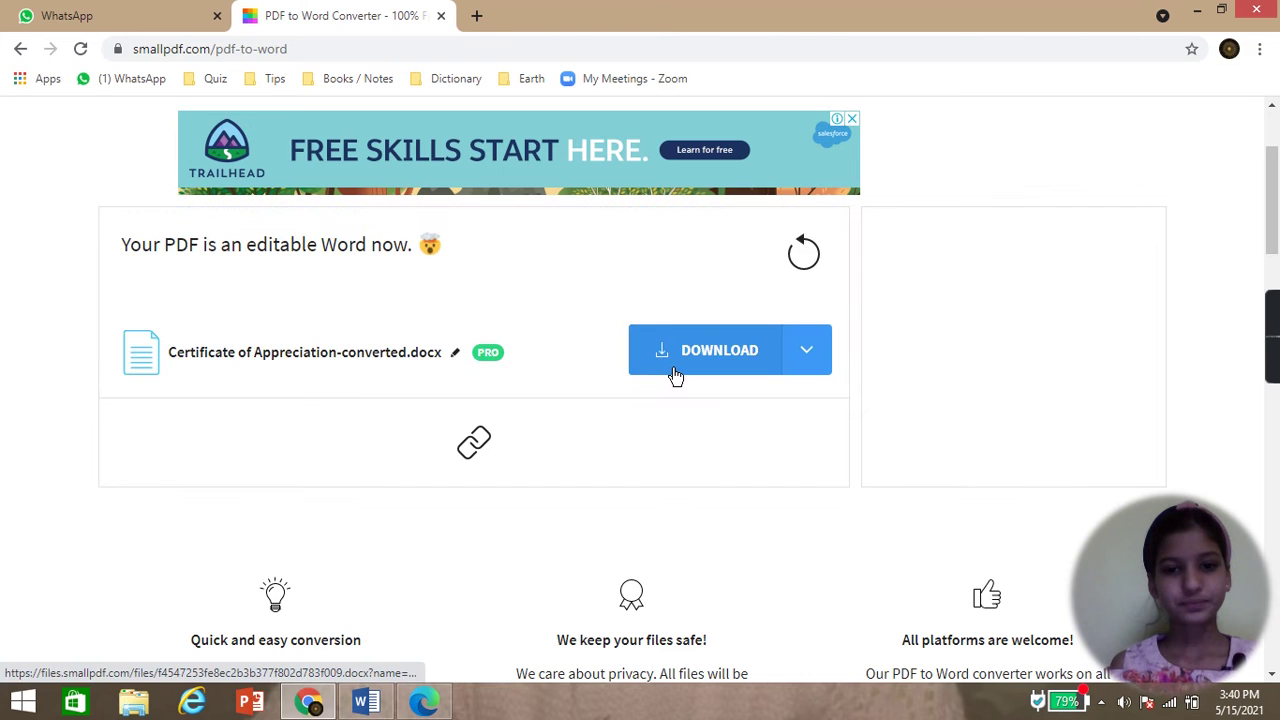
{"action": "left_click", "coordinate": [700, 352]}
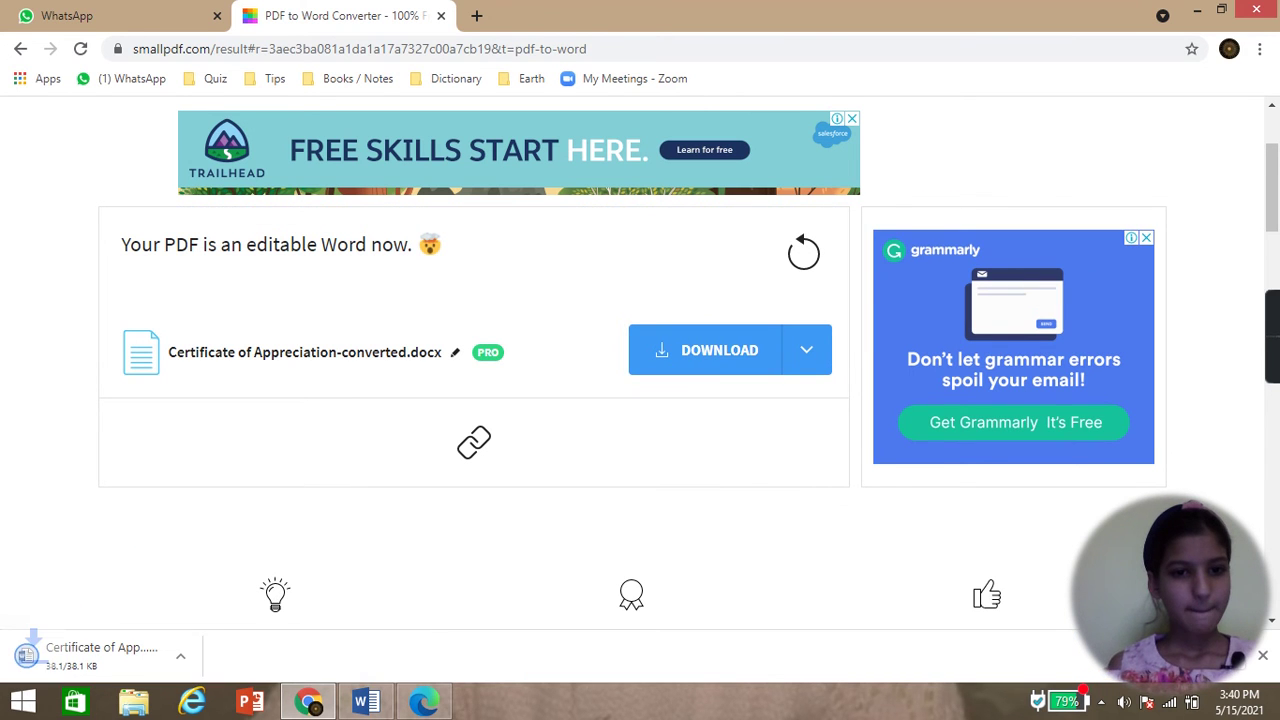
- Open the downloaded Word file, then hide it and refresh the desktop
{"action": "left_click", "coordinate": [181, 632]}
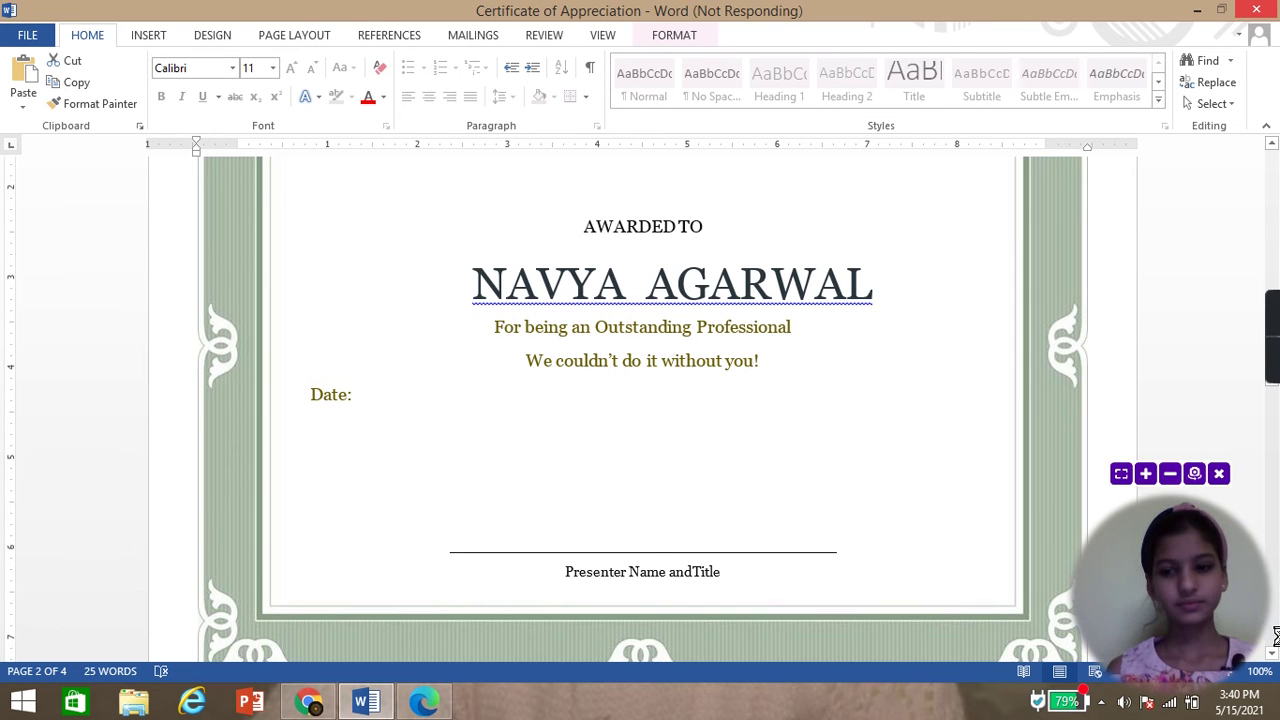
{"action": "key", "text": "super+d"}
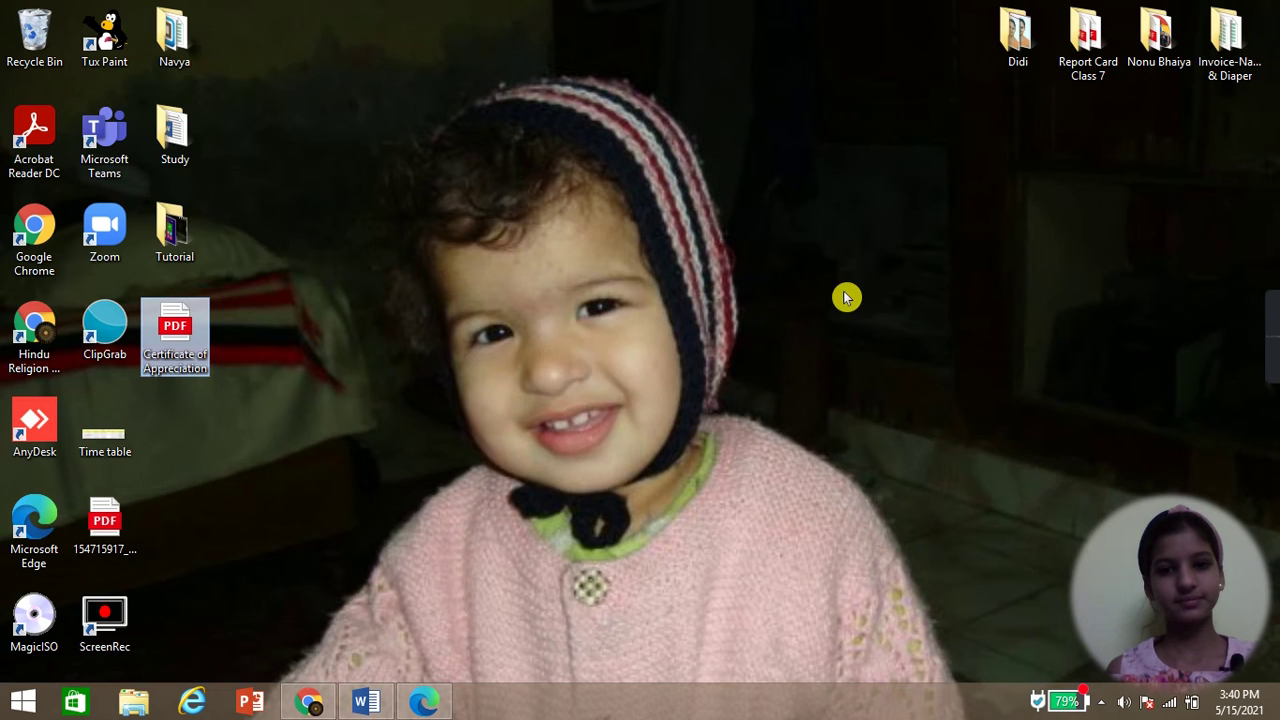
{"action": "right_click", "coordinate": [846, 295]}
{"action": "left_click", "coordinate": [893, 344]}
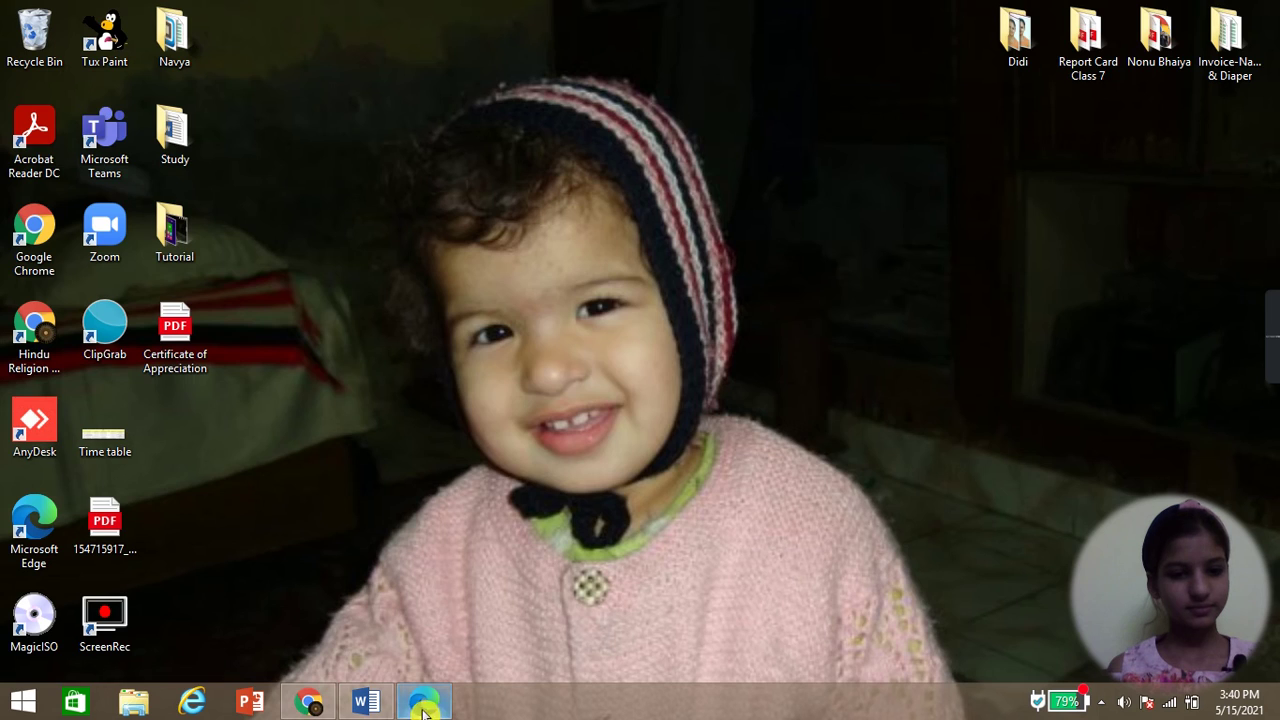
- Download the converted .docx again and open it in Word from Chrome's download shelf
{"action": "left_click", "coordinate": [312, 704]}
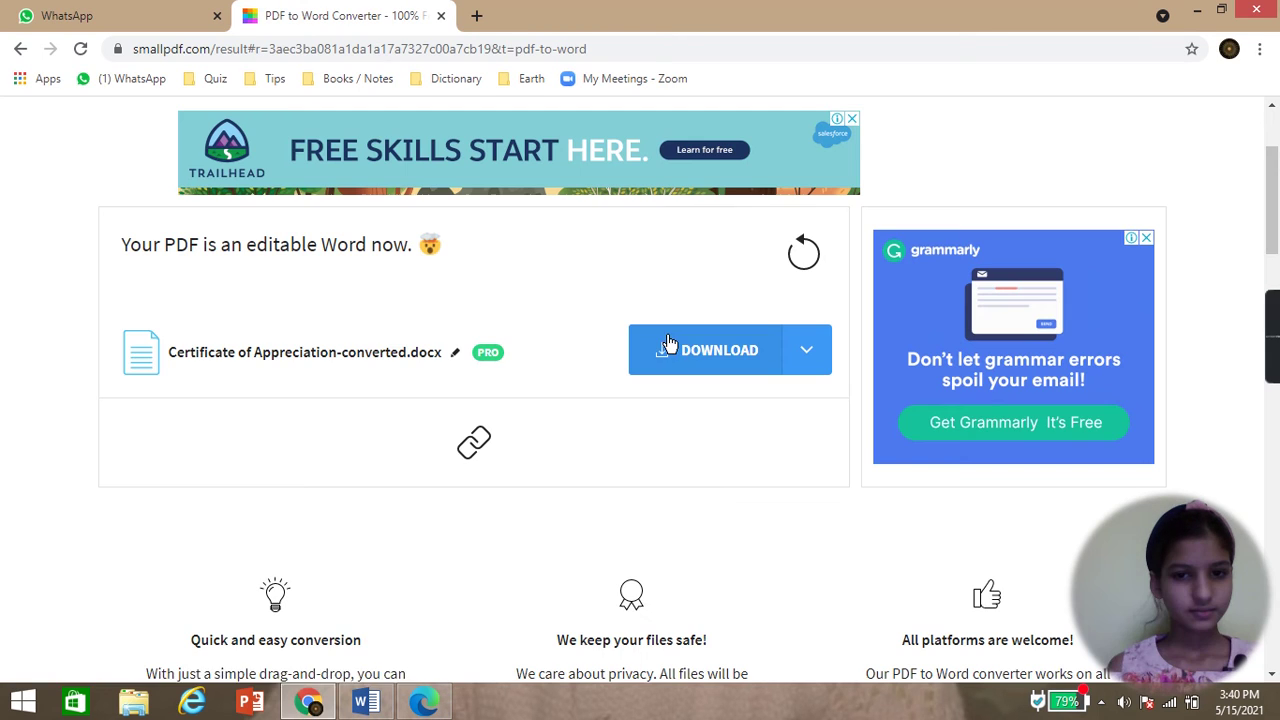
{"action": "left_click", "coordinate": [680, 349]}
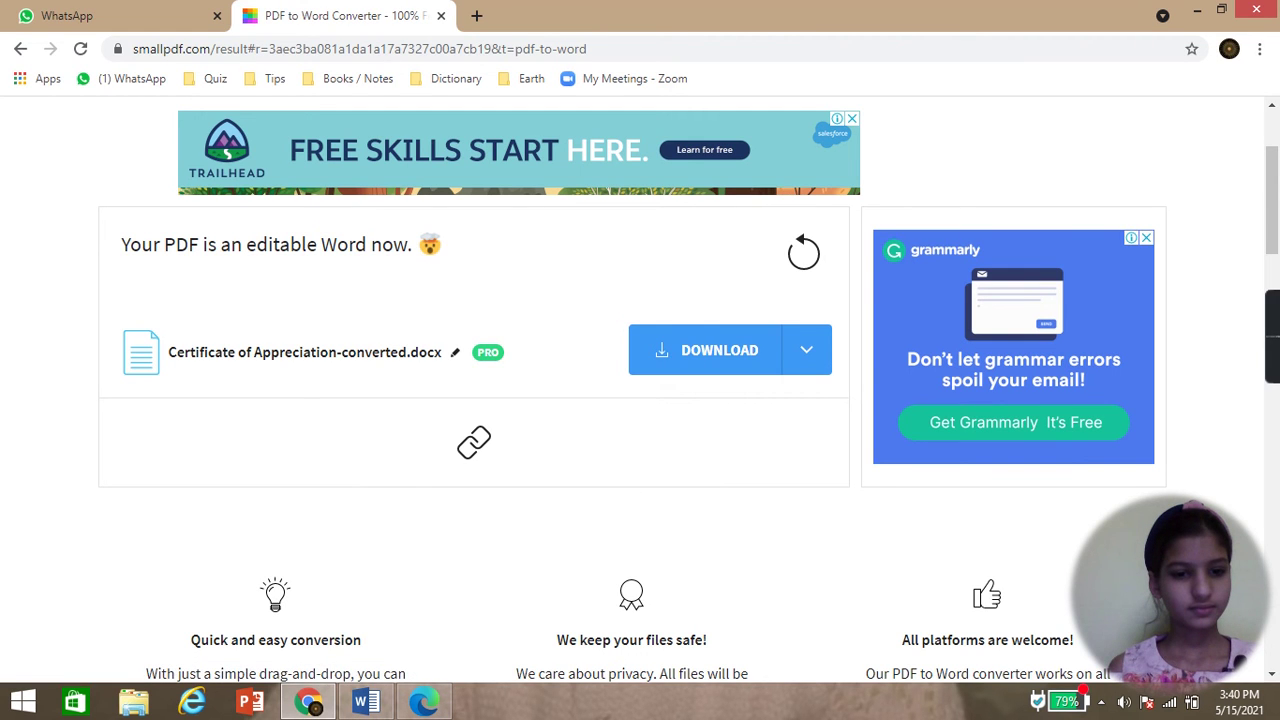
{"action": "right_click", "coordinate": [145, 655]}
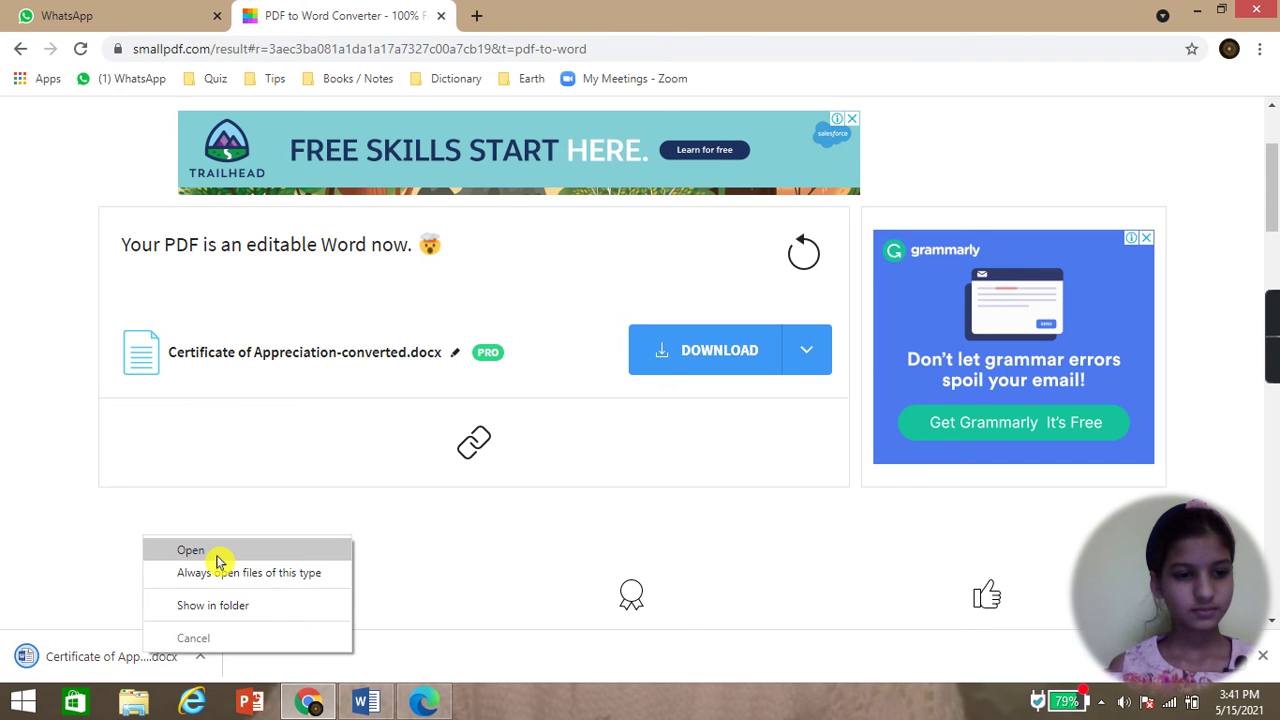
{"action": "left_click", "coordinate": [217, 556]}
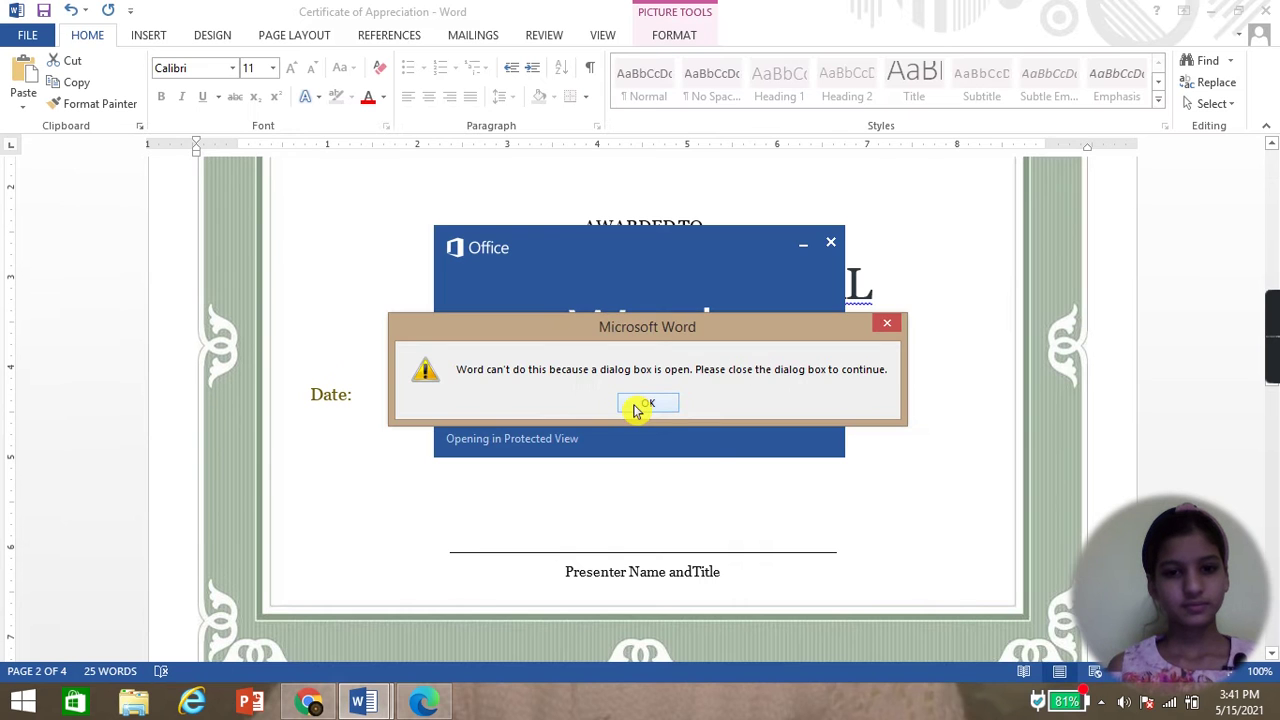
{"action": "left_click", "coordinate": [637, 403]}
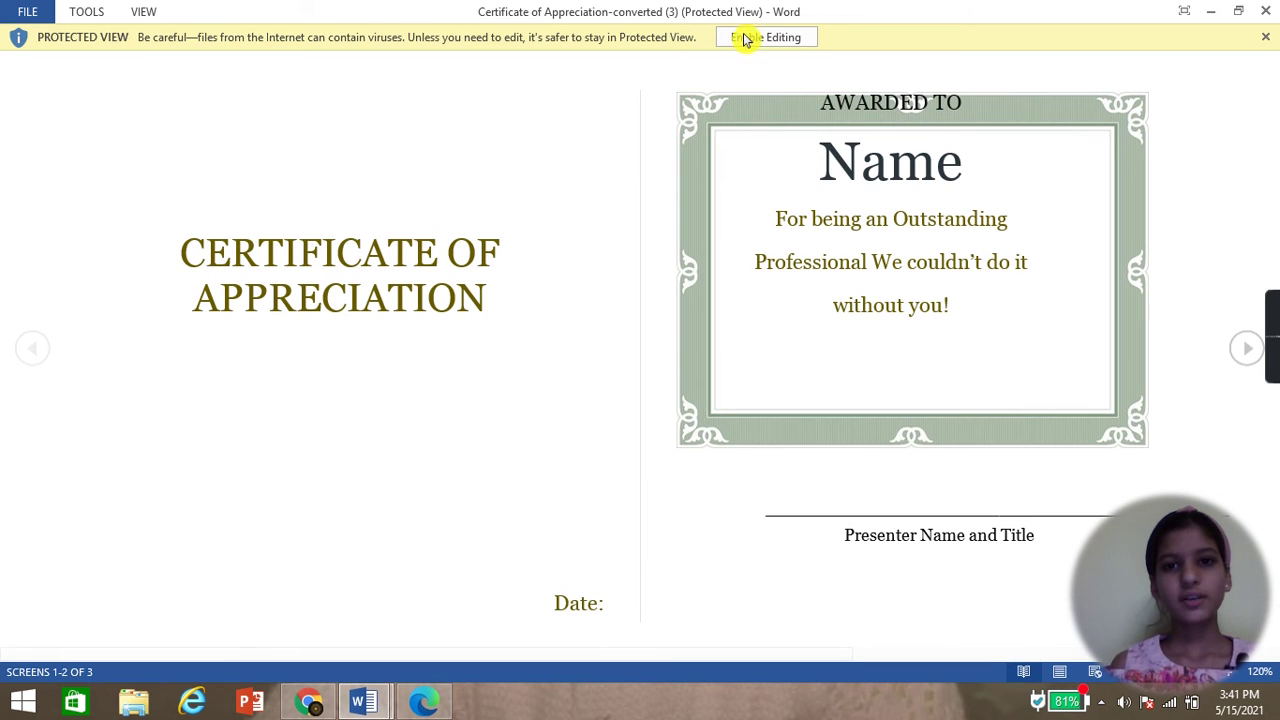
- Enable editing and overwrite the Name placeholder with the recipient's full name
{"action": "left_click", "coordinate": [779, 37]}
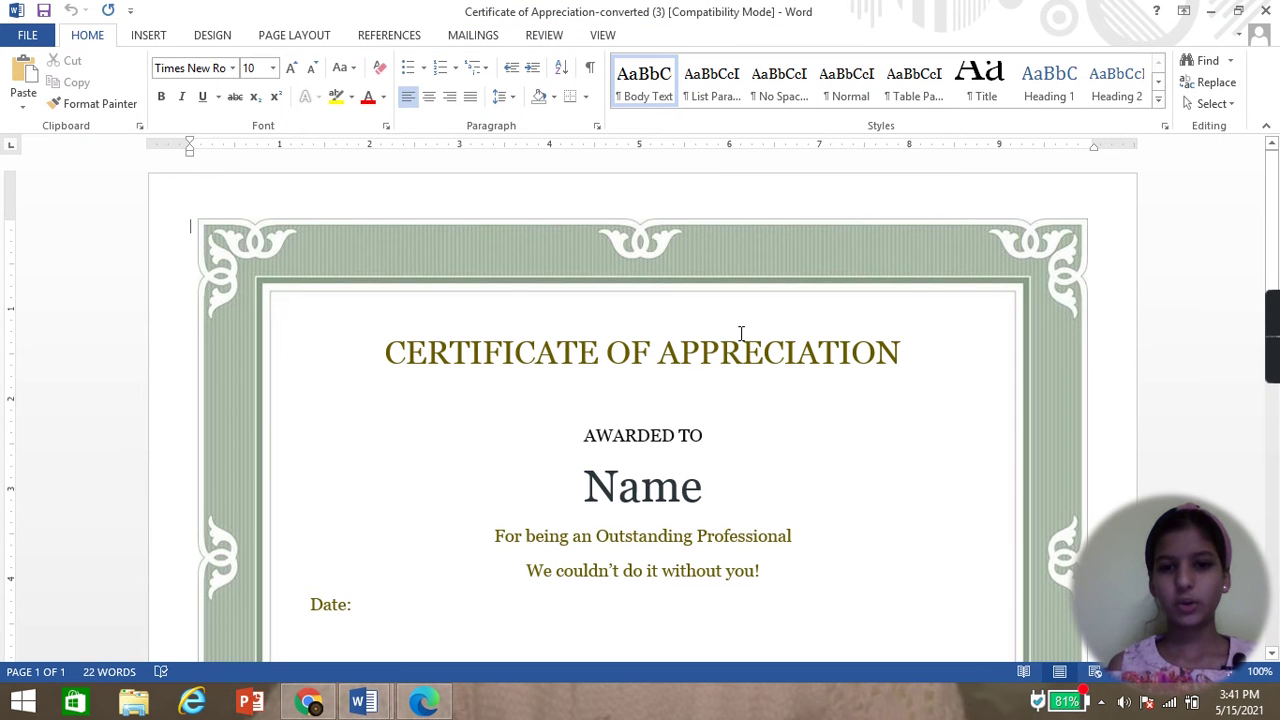
{"action": "scroll", "coordinate": [740, 334], "scroll_direction": "down", "scroll_amount": 3}
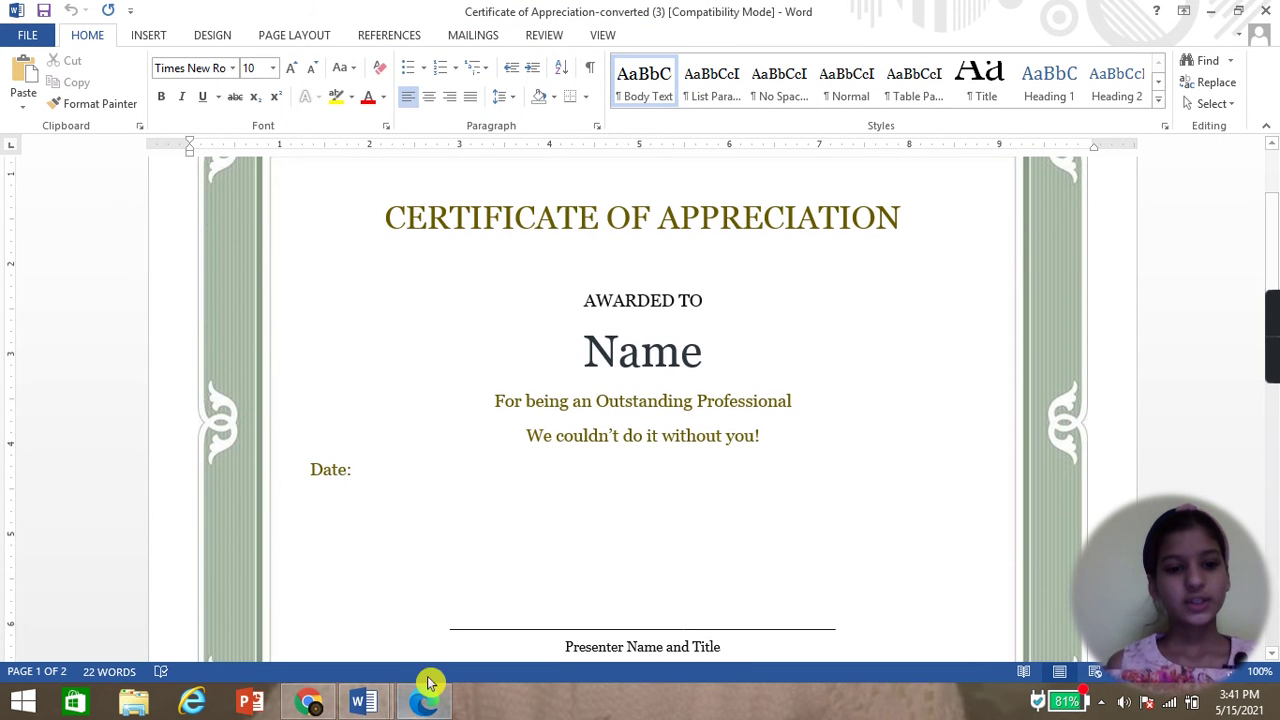
{"action": "left_click", "coordinate": [684, 355]}
{"action": "key", "text": "BackSpace"}
{"action": "key", "text": "BackSpace"}
{"action": "key", "text": "BackSpace"}
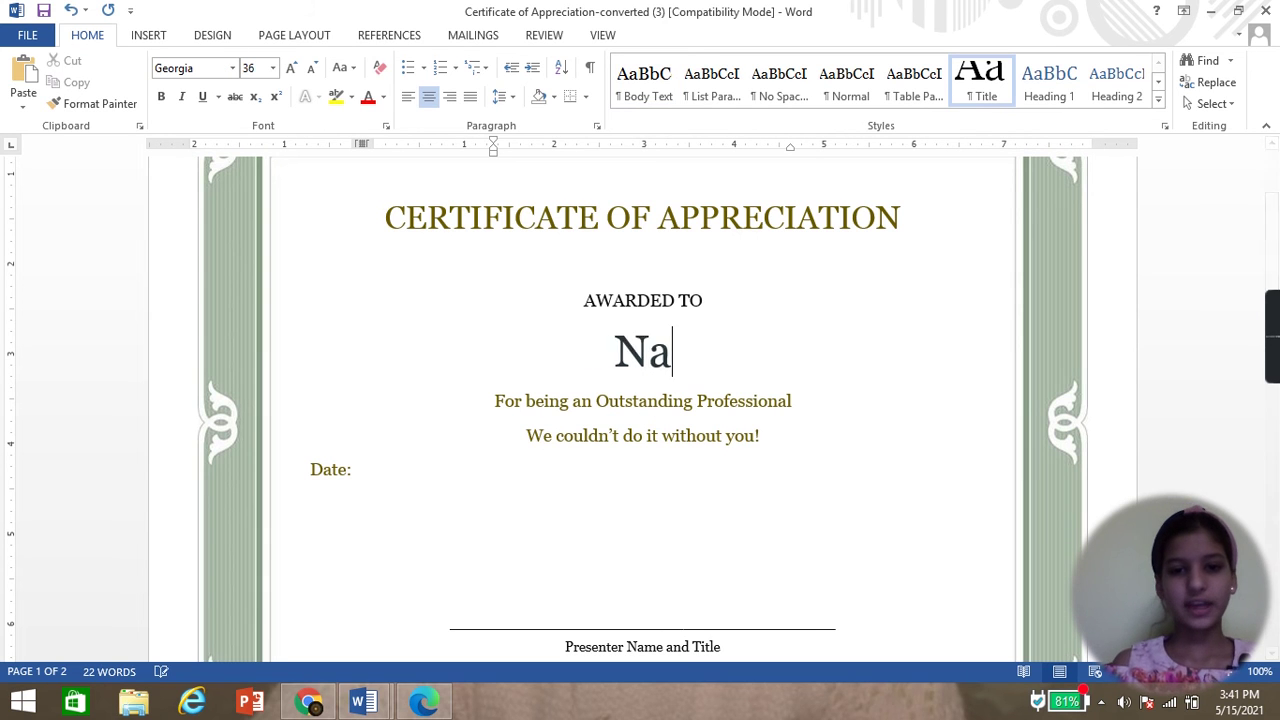
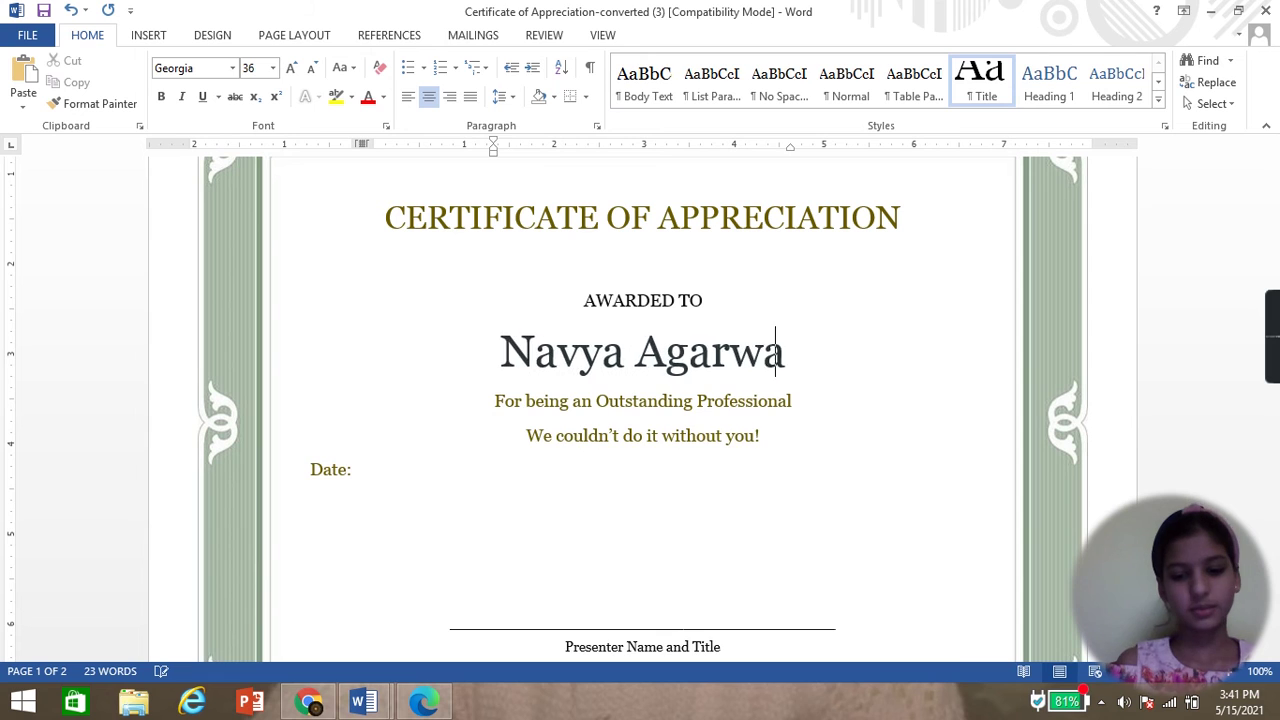
{"action": "left_click", "coordinate": [762, 372]}
{"action": "left_click", "coordinate": [688, 392]}
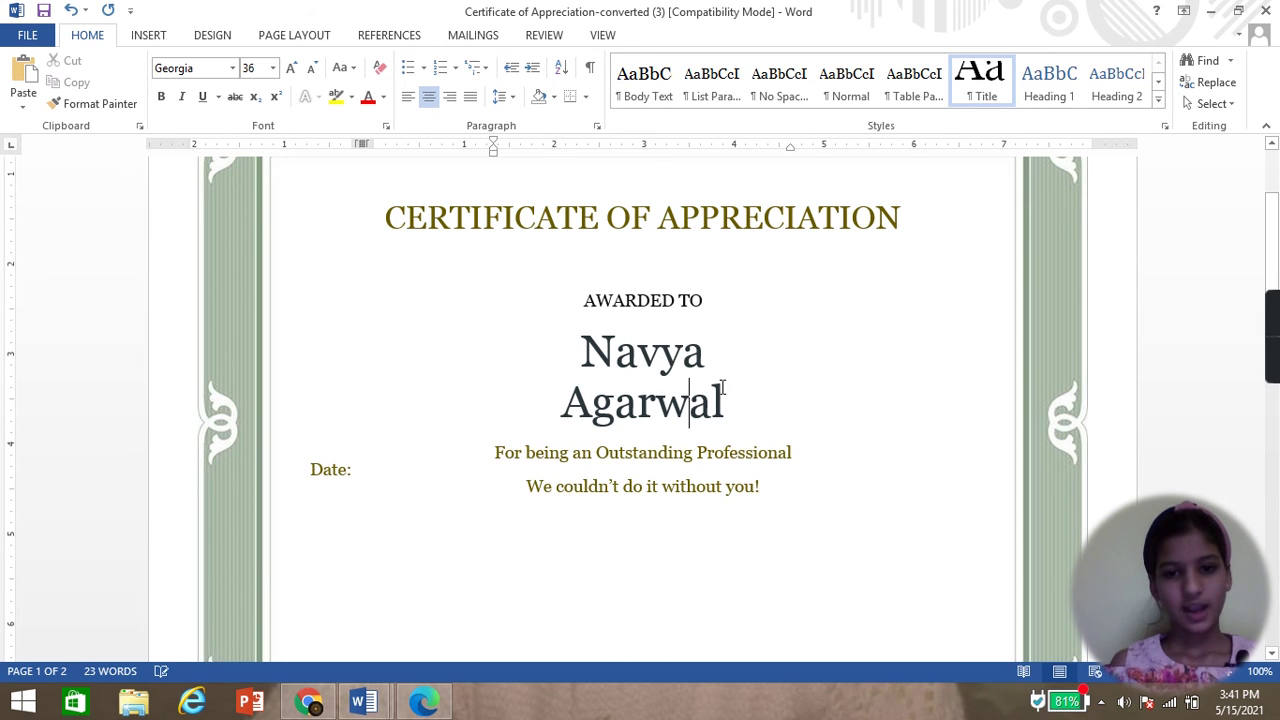
{"action": "left_click", "coordinate": [589, 345]}
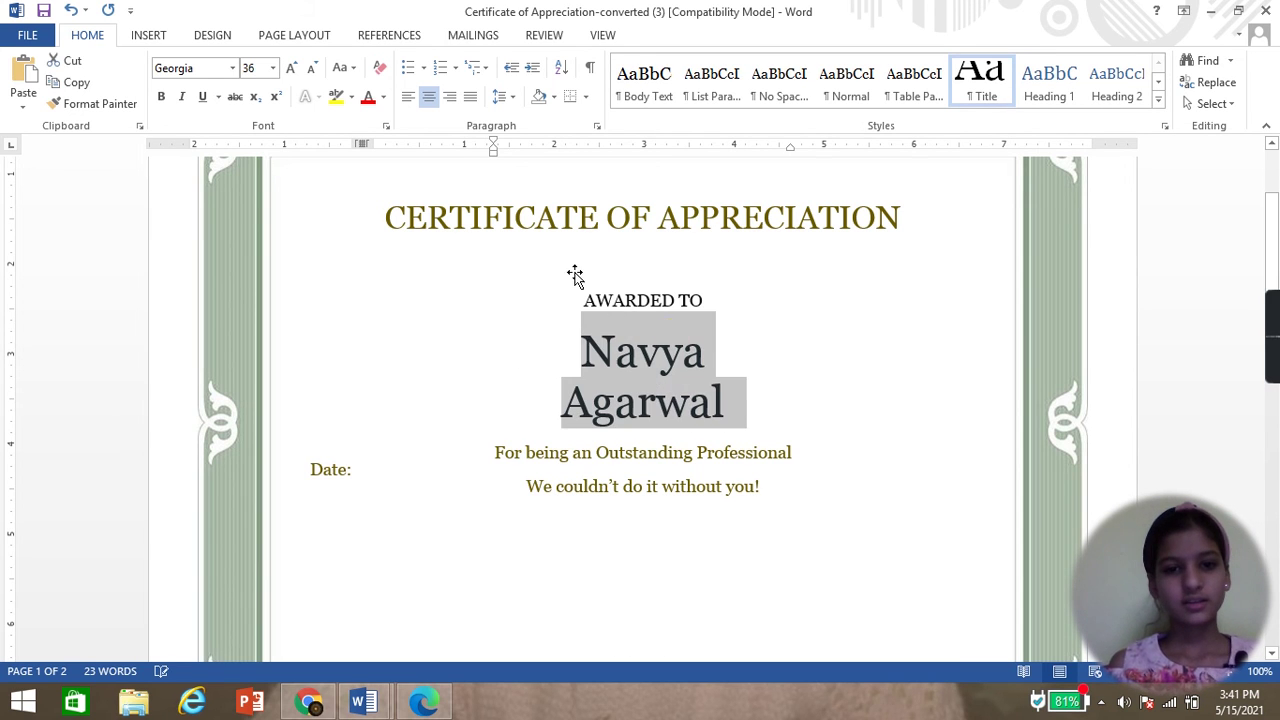
- Use Shrink Font to drop the name to 24 pt, then deselect to confirm one line
{"action": "left_click", "coordinate": [311, 67]}
{"action": "left_click", "coordinate": [311, 67]}
{"action": "left_click", "coordinate": [311, 67]}
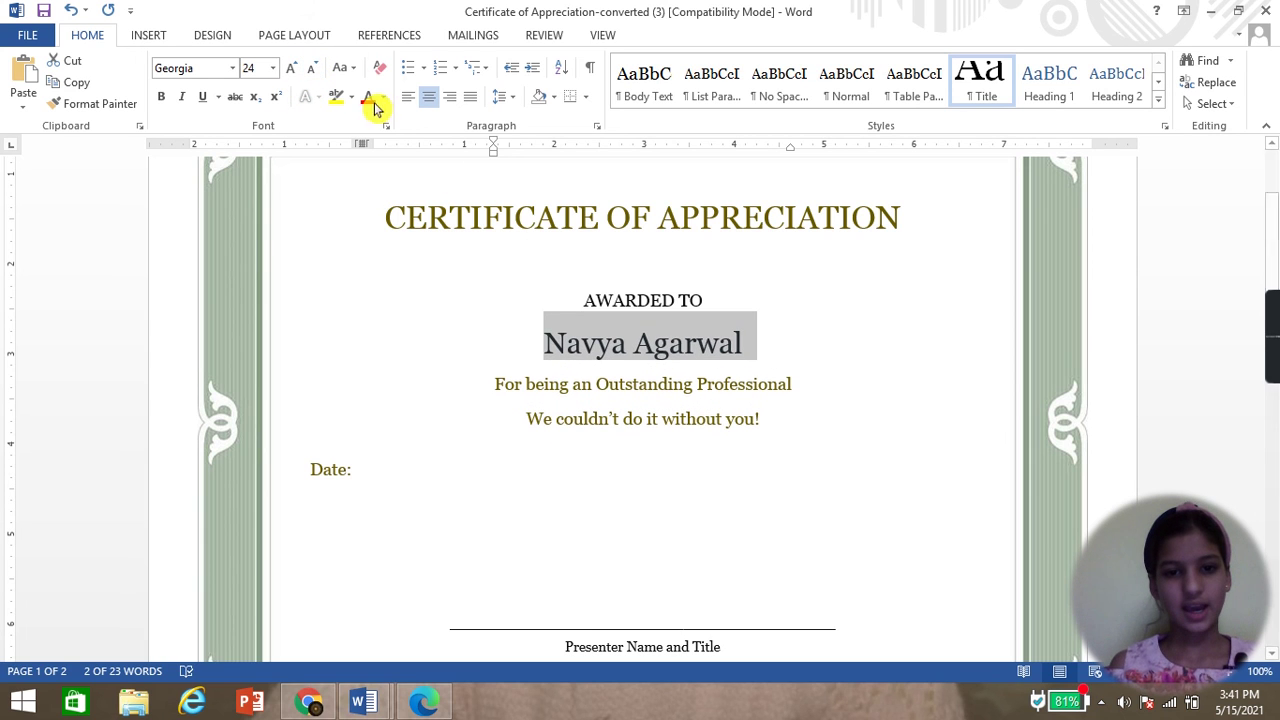
{"action": "left_click", "coordinate": [788, 384]}
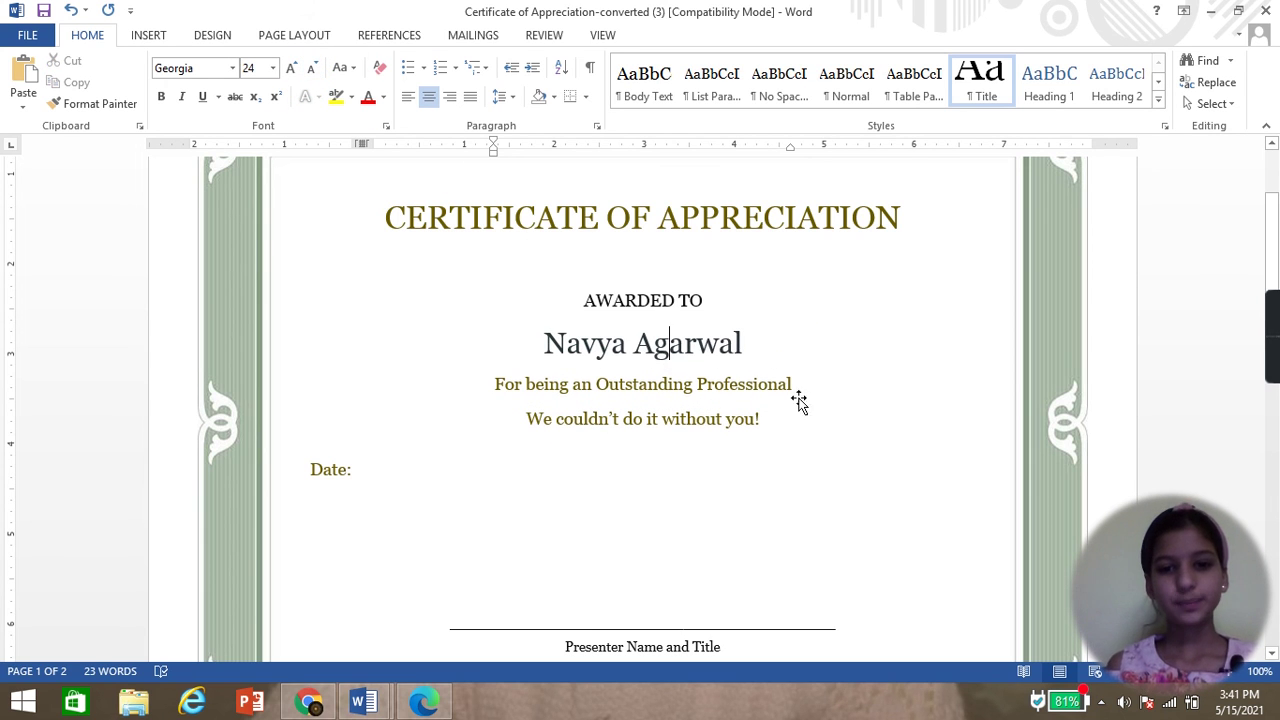
{"action": "scroll", "coordinate": [617, 430], "scroll_direction": "down", "scroll_amount": 2}
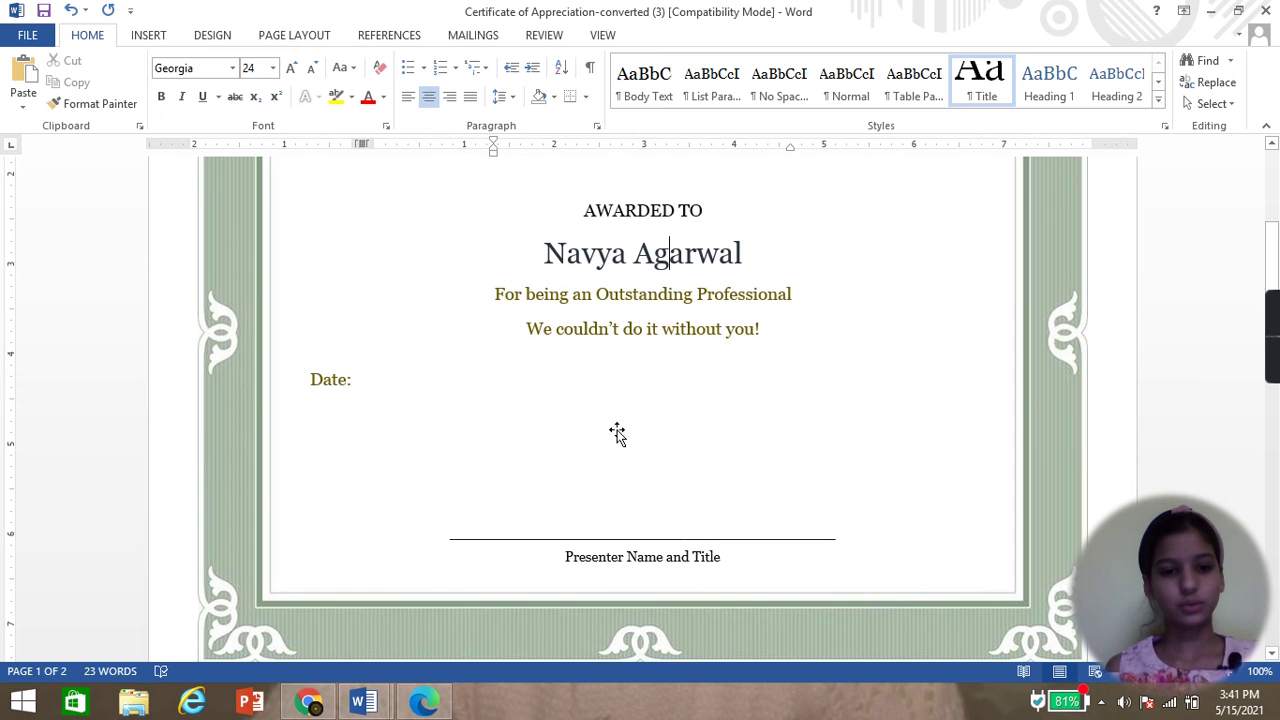